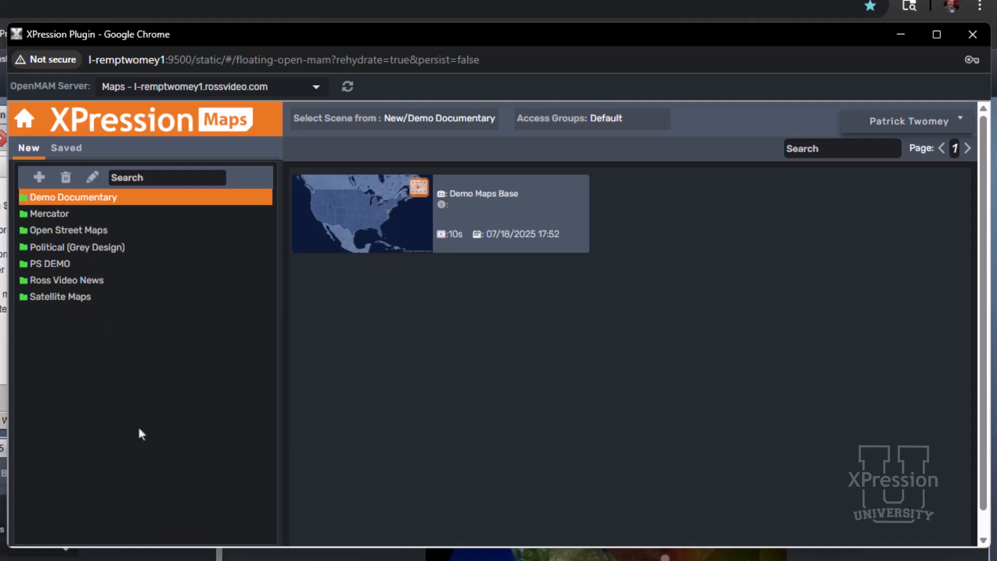
# Search the new-scene folders for "DEMO" and clear the folder search
pyautogui.click(173, 176)
pyautogui.write('DEMO')
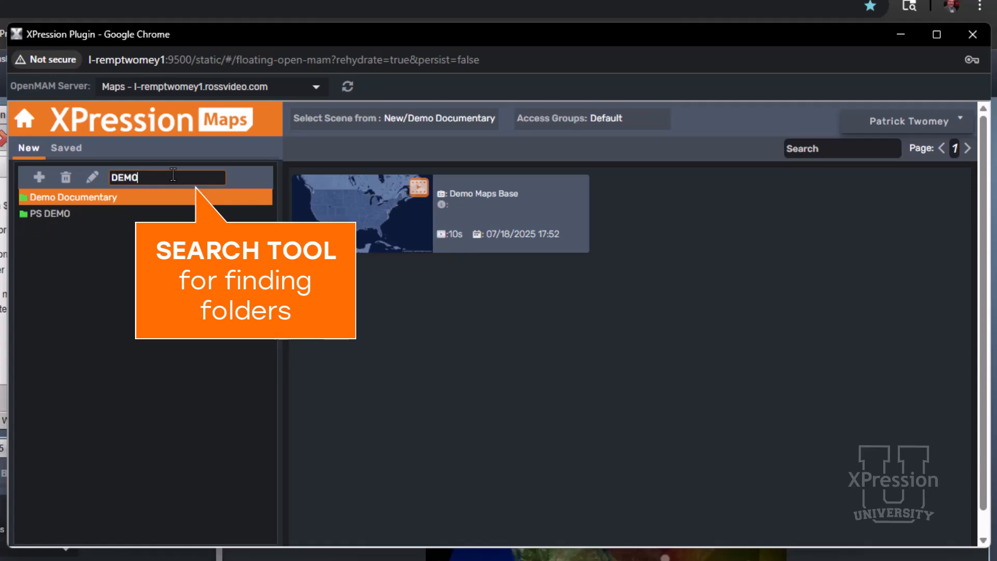
pyautogui.press('BackSpace')
pyautogui.press('BackSpace')
pyautogui.press('BackSpace')
pyautogui.press('BackSpace')
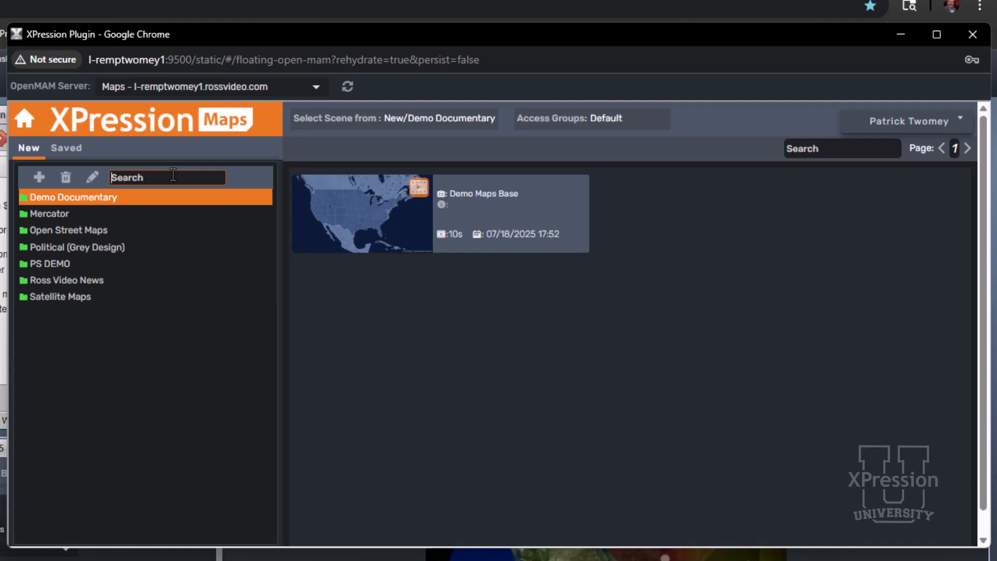
# Browse the saved maps in the Open Street Maps folder, sorting them oldest first and back to newest first
pyautogui.click(70, 149)
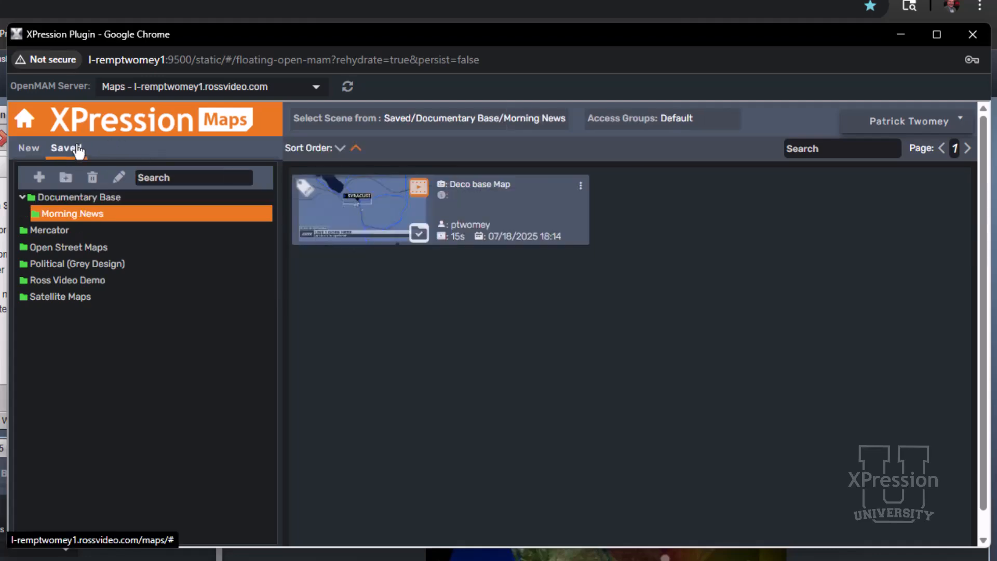
pyautogui.click(85, 249)
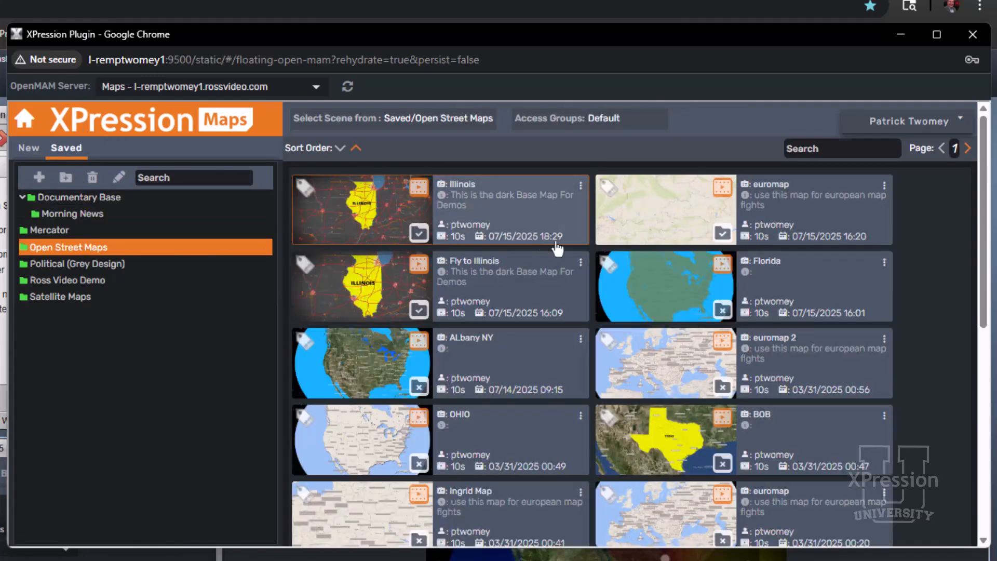
pyautogui.scroll(-5, 612, 301)
pyautogui.scroll(-3, 611, 301)
pyautogui.scroll(10, 605, 283)
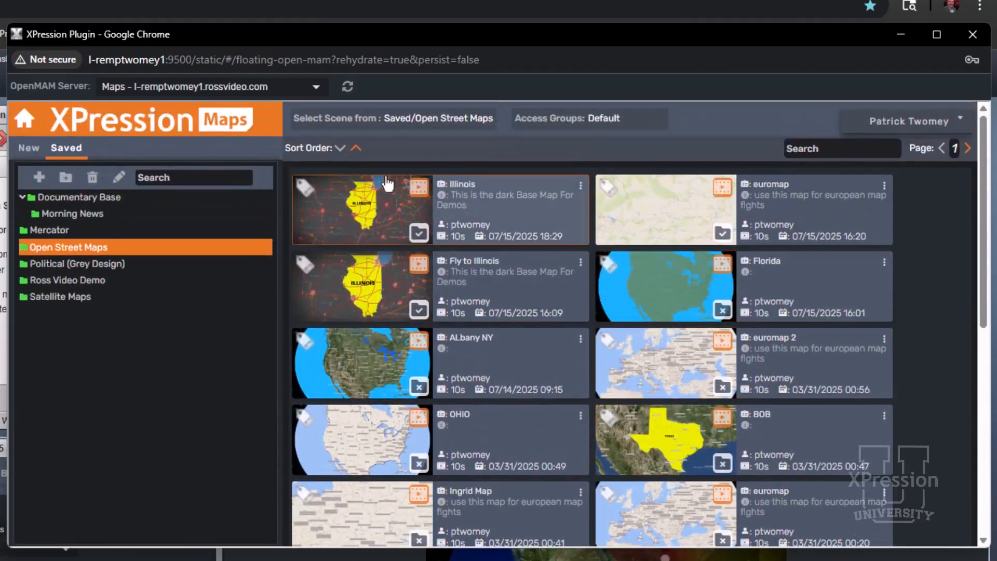
pyautogui.click(340, 148)
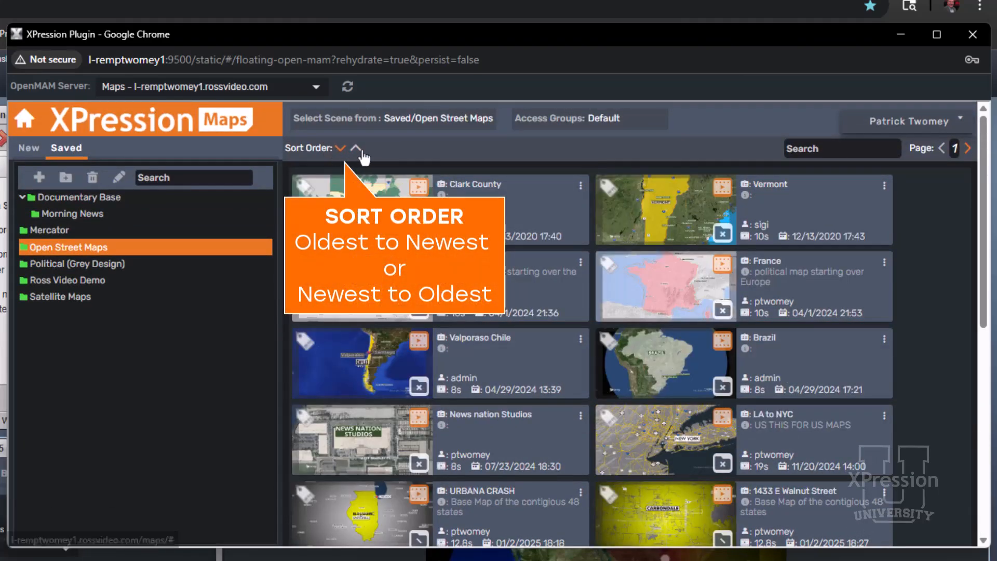
pyautogui.click(357, 149)
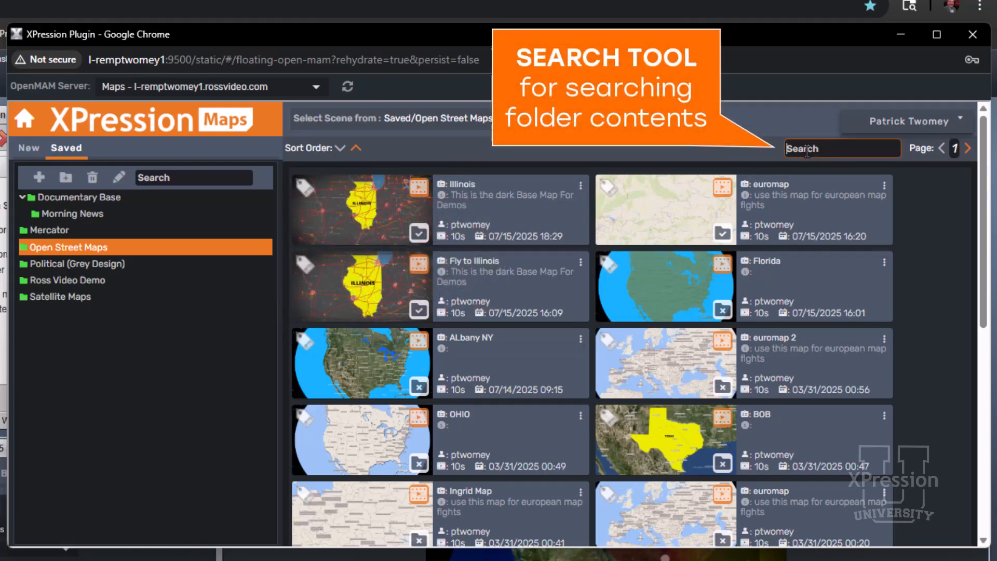
# Search the contents of the saved Open Street Maps folder for "LA" and clear the search
pyautogui.write('LA')
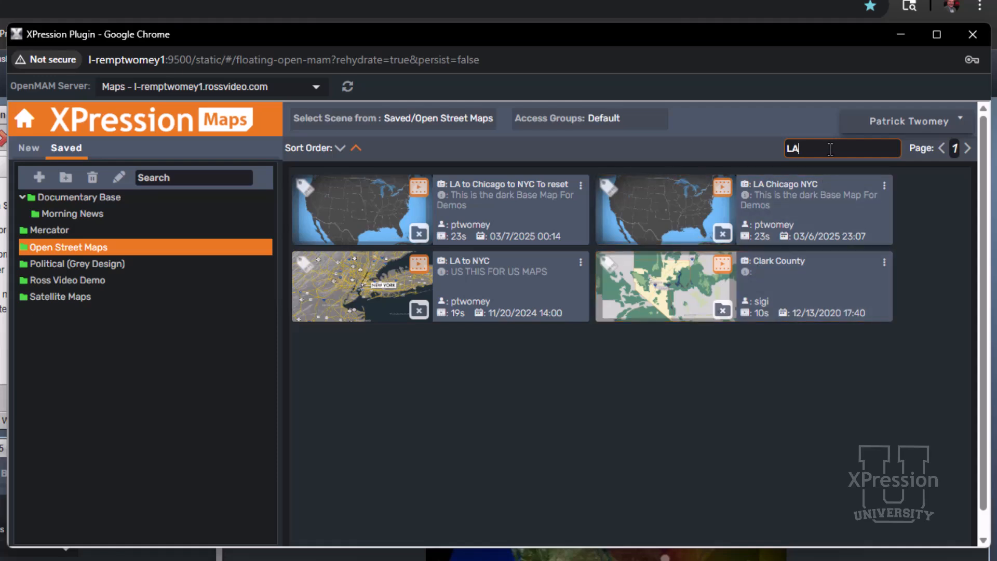
pyautogui.press('BackSpace')
pyautogui.press('BackSpace')
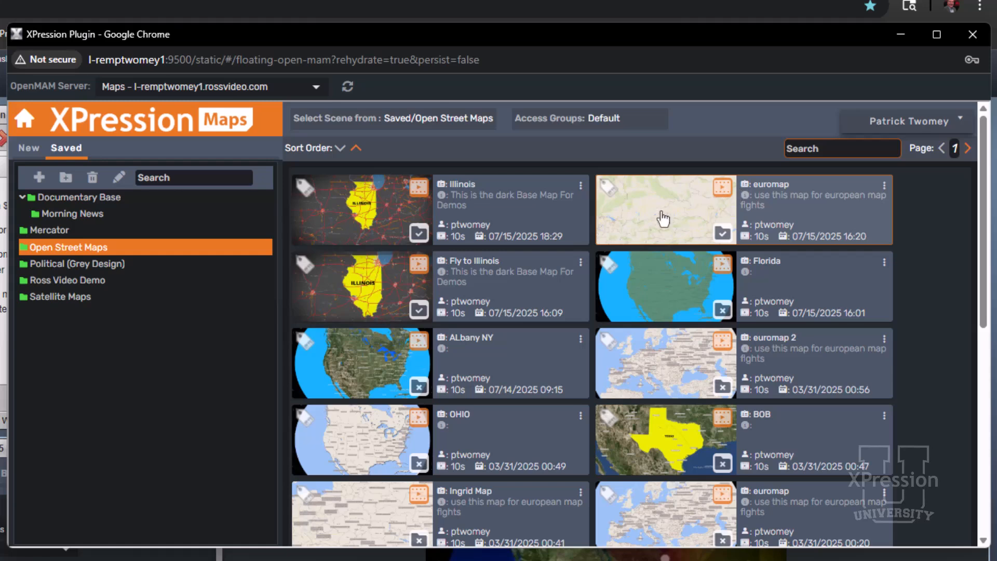
# Create a new scene from Demo Maps Base in Demo Documentary, visit point 1 and return to point 2
pyautogui.click(31, 149)
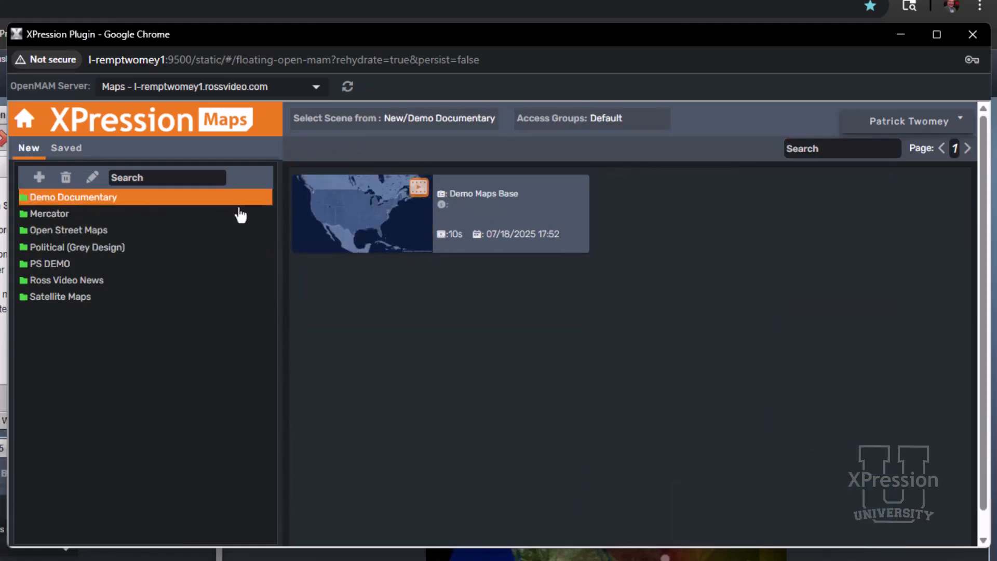
pyautogui.click(343, 238)
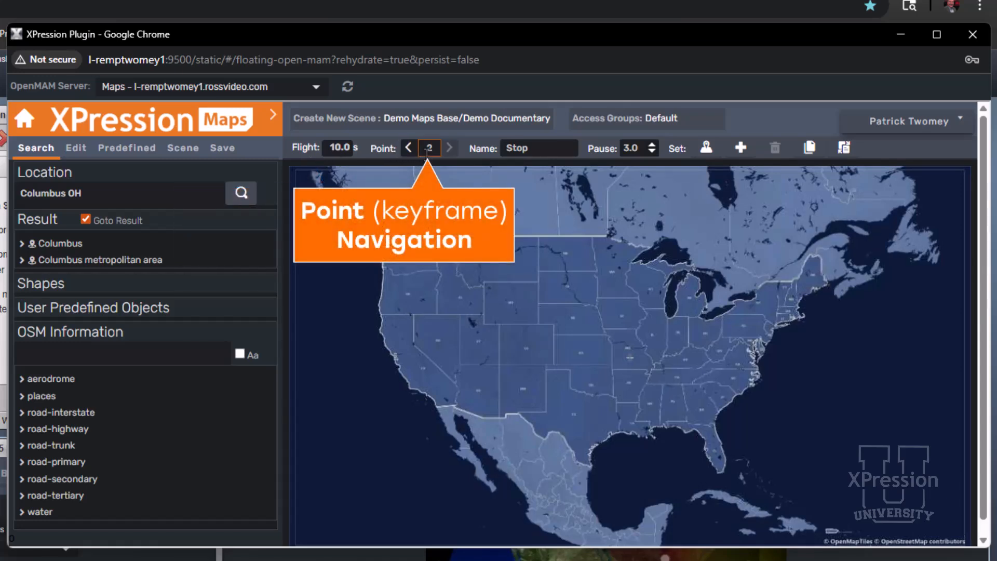
pyautogui.click(408, 150)
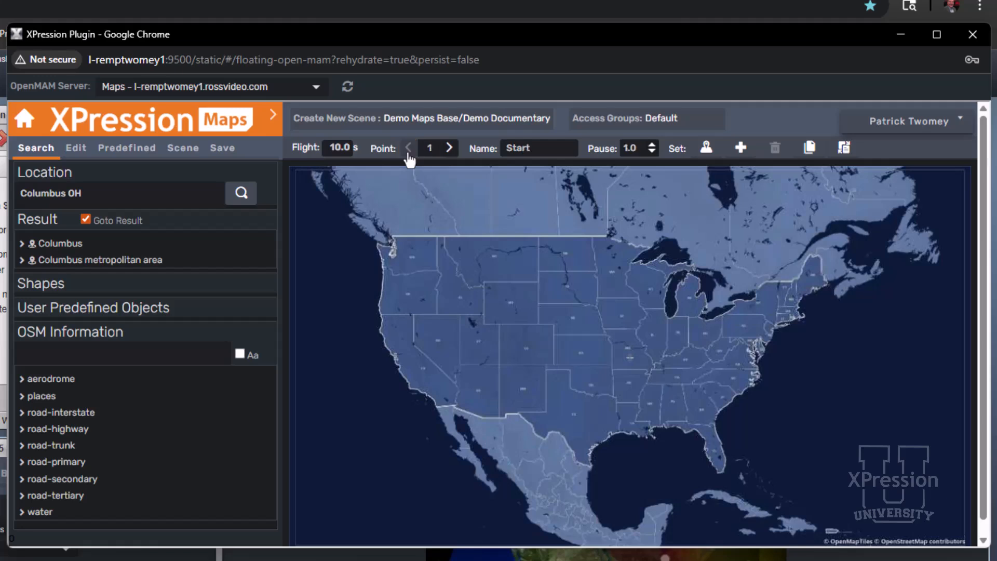
pyautogui.click(449, 148)
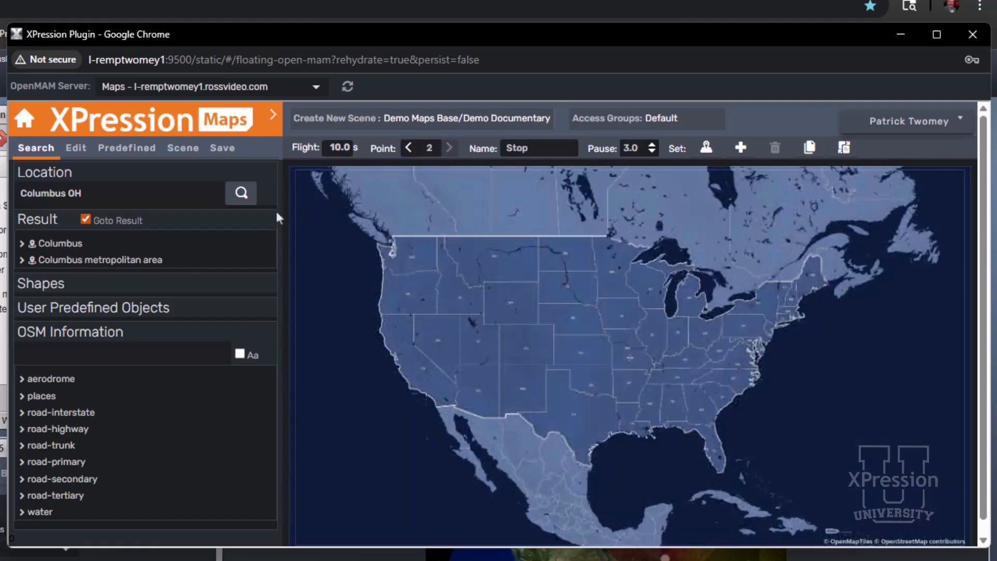
# Replace the location search text with "cINNCINATI" and bring the map to Cincinnati
pyautogui.click(198, 194)
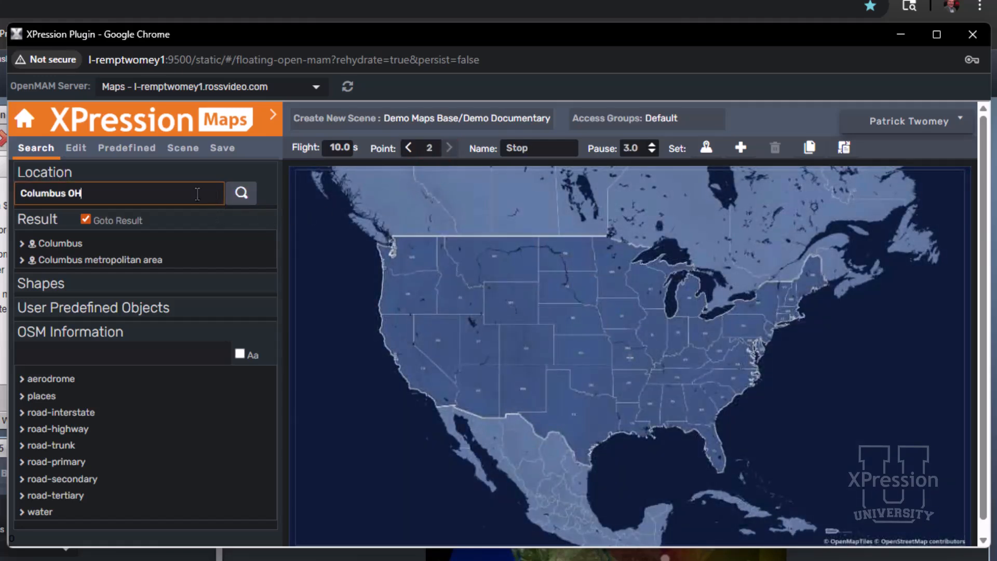
pyautogui.moveTo(197, 193); pyautogui.dragTo(16, 192)
pyautogui.press('BackSpace')
pyautogui.write('cINNCINATI')
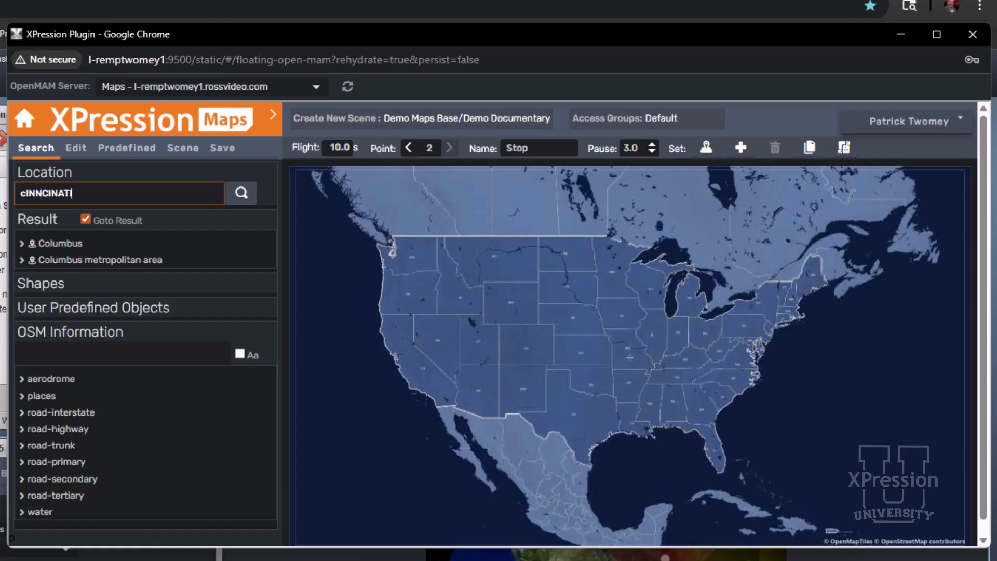
pyautogui.press('Return')
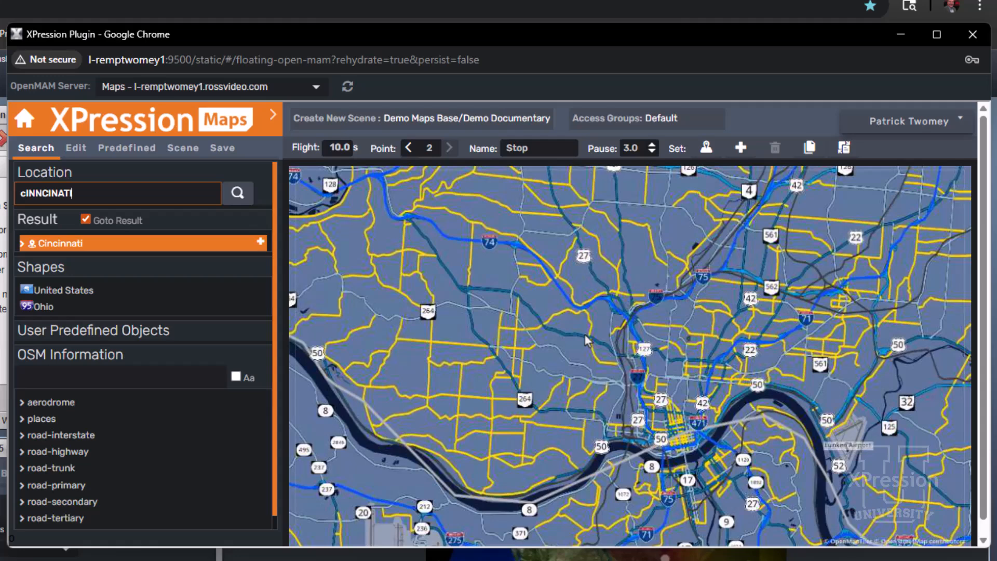
# In the scene settings, switch the OSM Road layer off and on again, and slightly lower its visibility
pyautogui.click(143, 148)
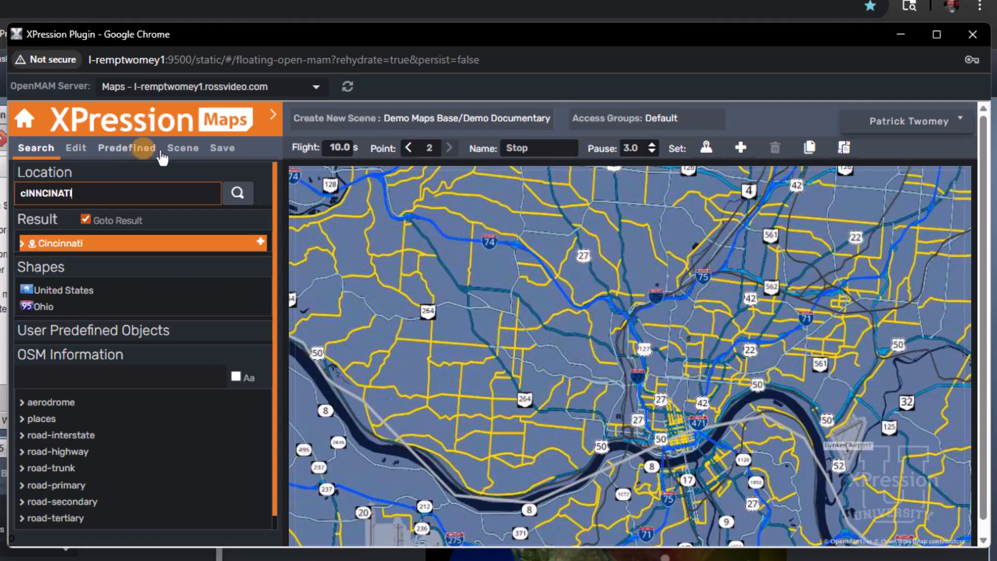
pyautogui.click(172, 152)
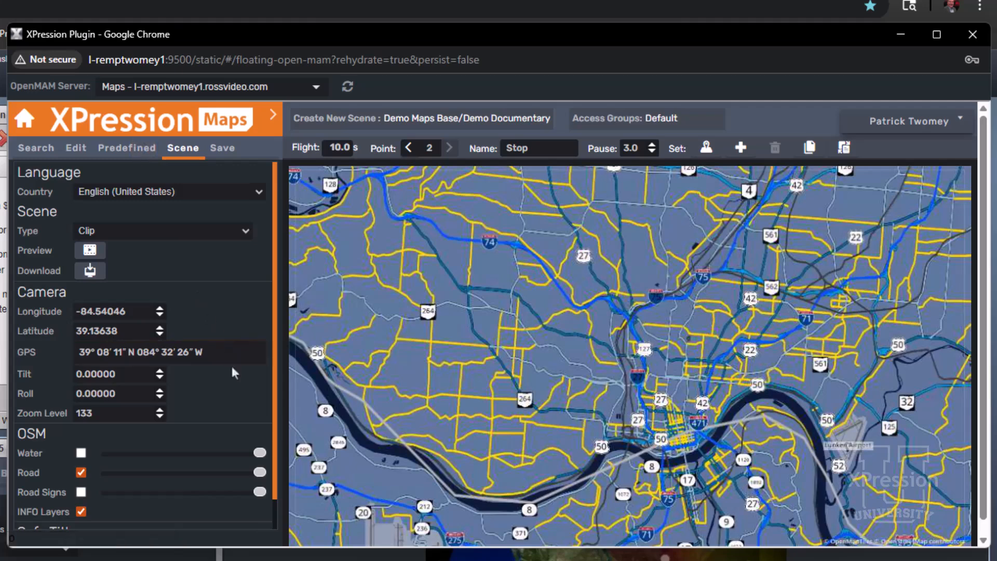
pyautogui.scroll(-1, 232, 372)
pyautogui.click(81, 440)
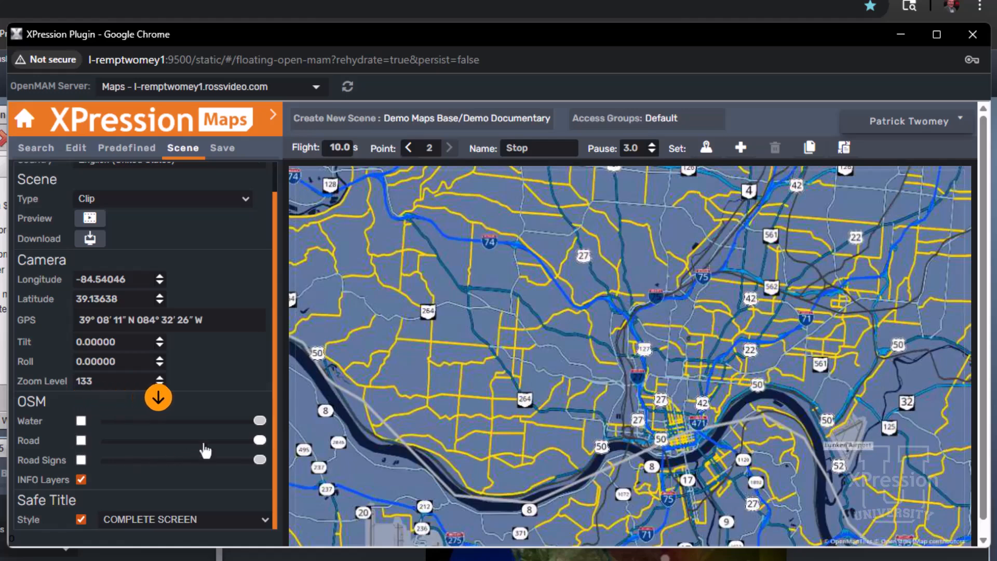
pyautogui.click(82, 440)
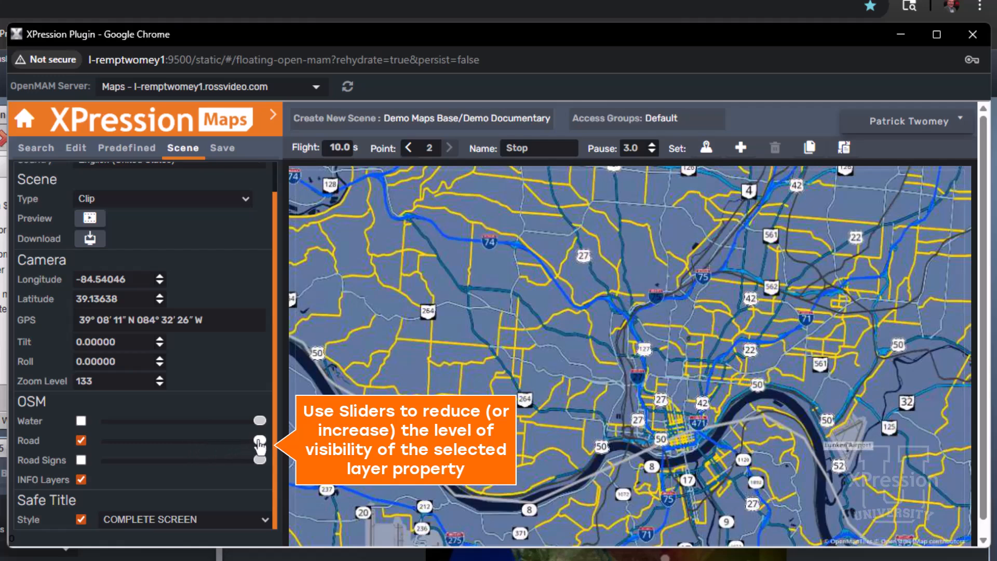
pyautogui.moveTo(261, 445)
pyautogui.mouseDown()
pyautogui.moveTo(94, 439)
pyautogui.moveTo(243, 448)
pyautogui.mouseUp()
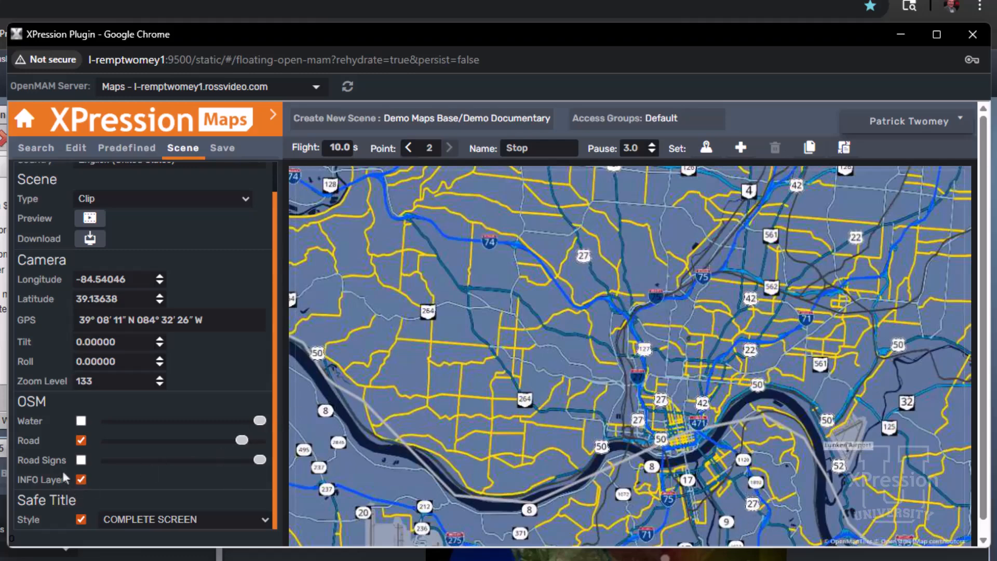
# Enable the Road Signs and Water layers, lowering Road Signs and Road visibility to minimum and keeping Water at full
pyautogui.click(81, 460)
pyautogui.moveTo(257, 465); pyautogui.dragTo(103, 464)
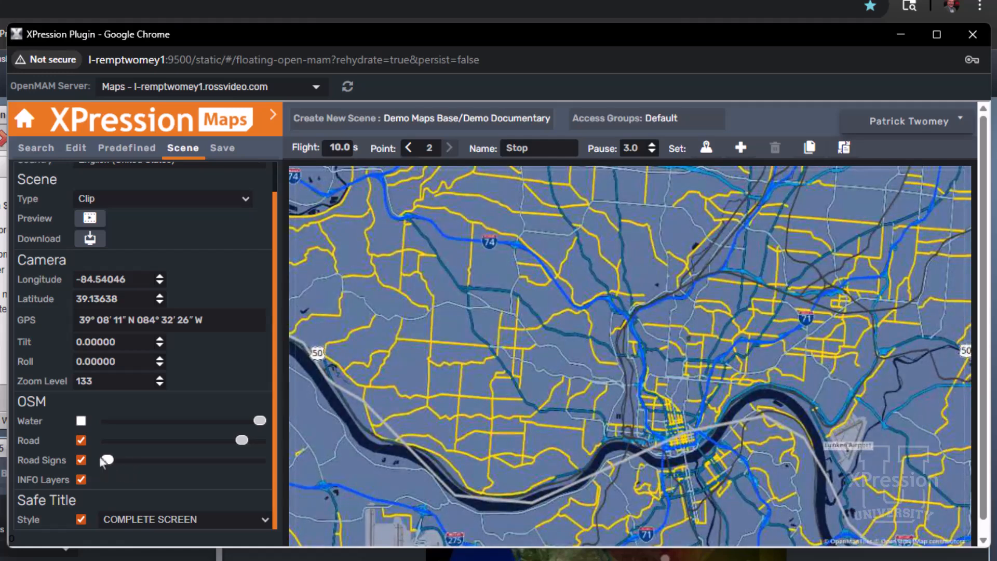
pyautogui.moveTo(242, 440); pyautogui.dragTo(107, 440)
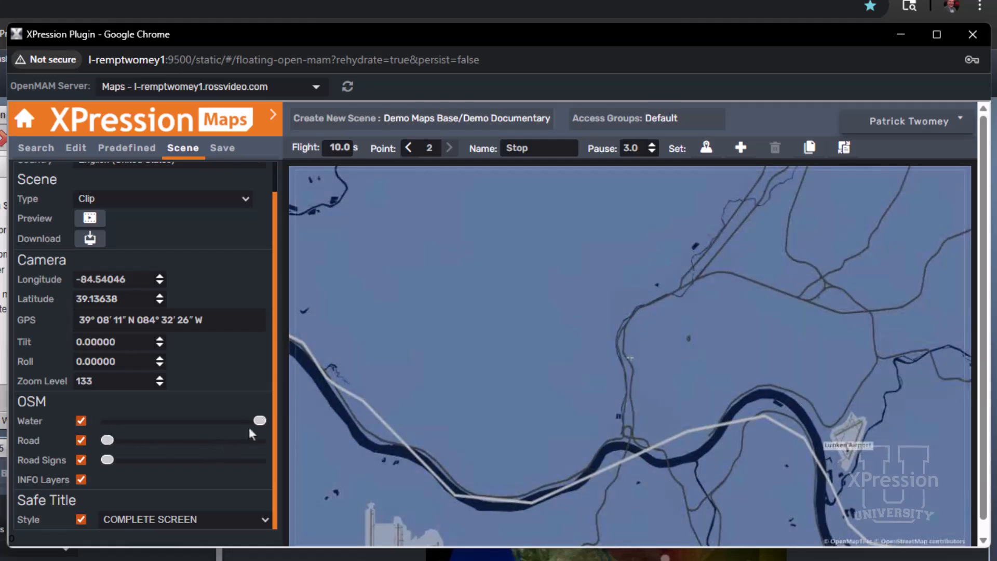
pyautogui.moveTo(259, 421); pyautogui.dragTo(266, 444)
# Add the Cincinnati search result as a label on the map and show the available label styles
pyautogui.click(22, 149)
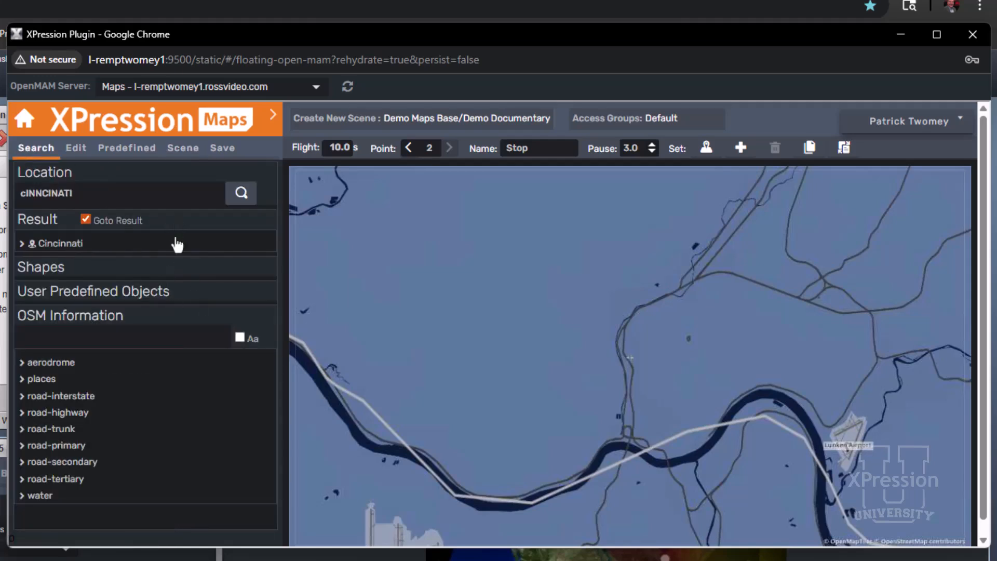
pyautogui.doubleClick(68, 245)
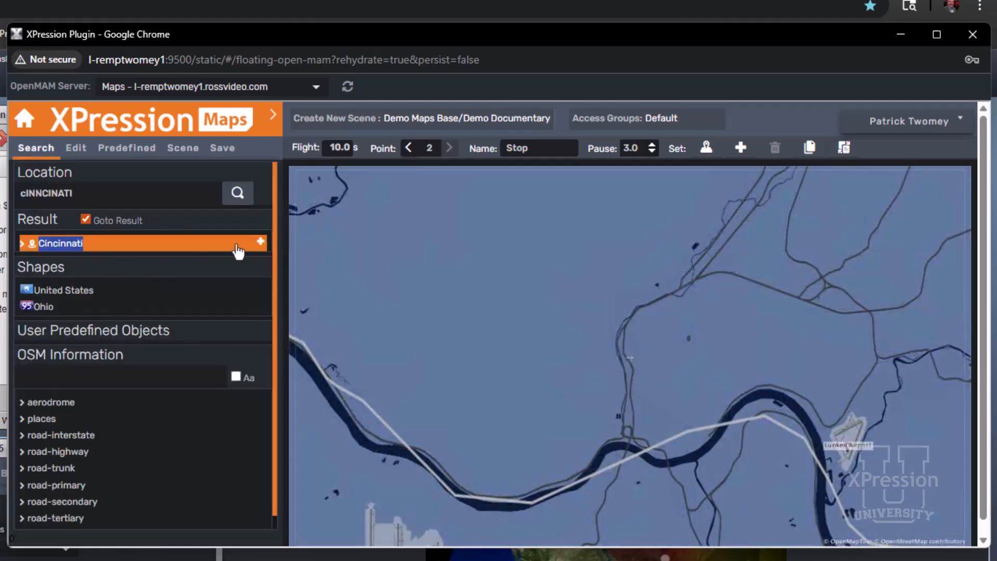
pyautogui.click(260, 245)
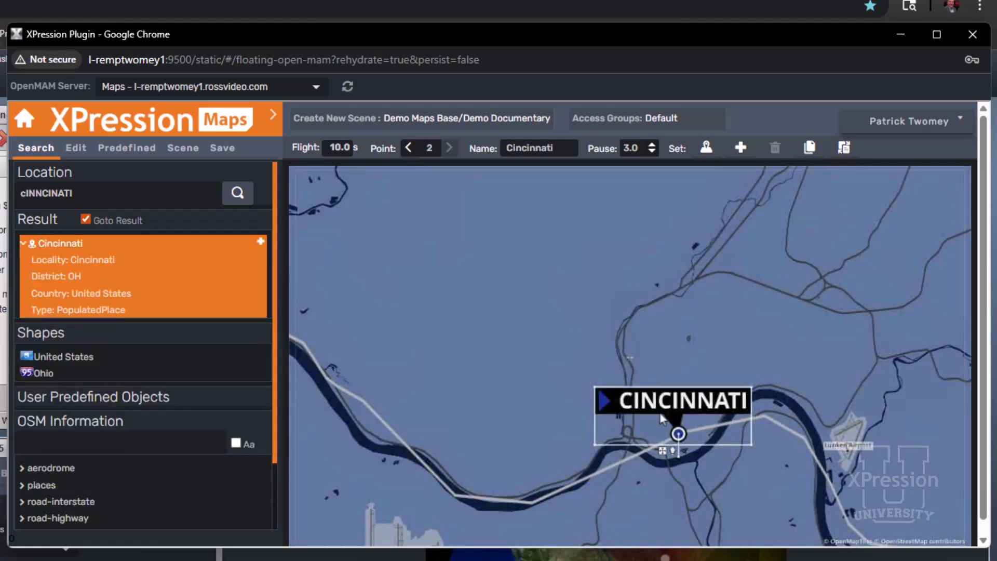
pyautogui.click(273, 115)
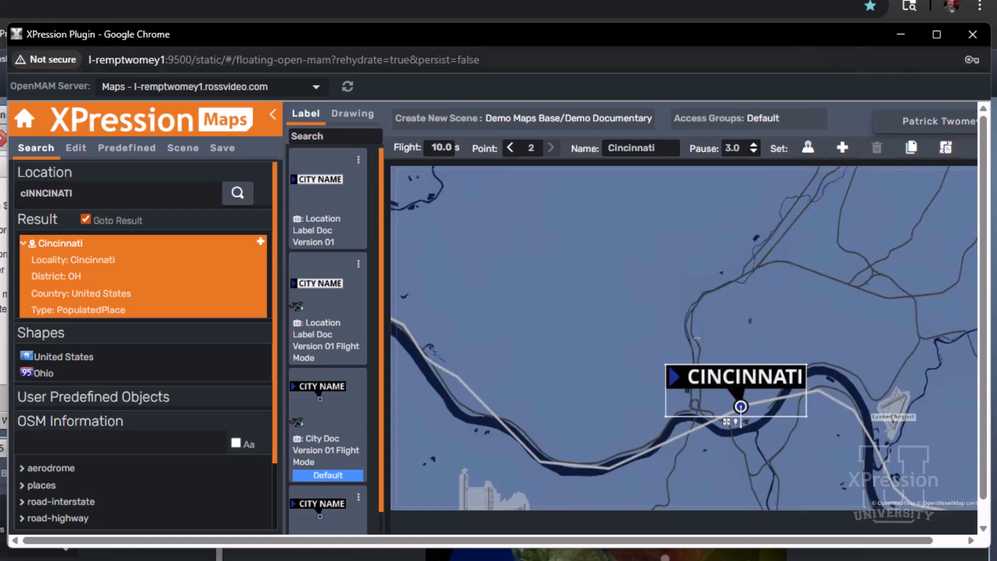
# Preview the Full Screen Safe Title style in the scene settings and set the style to Lower 3rd
pyautogui.click(172, 156)
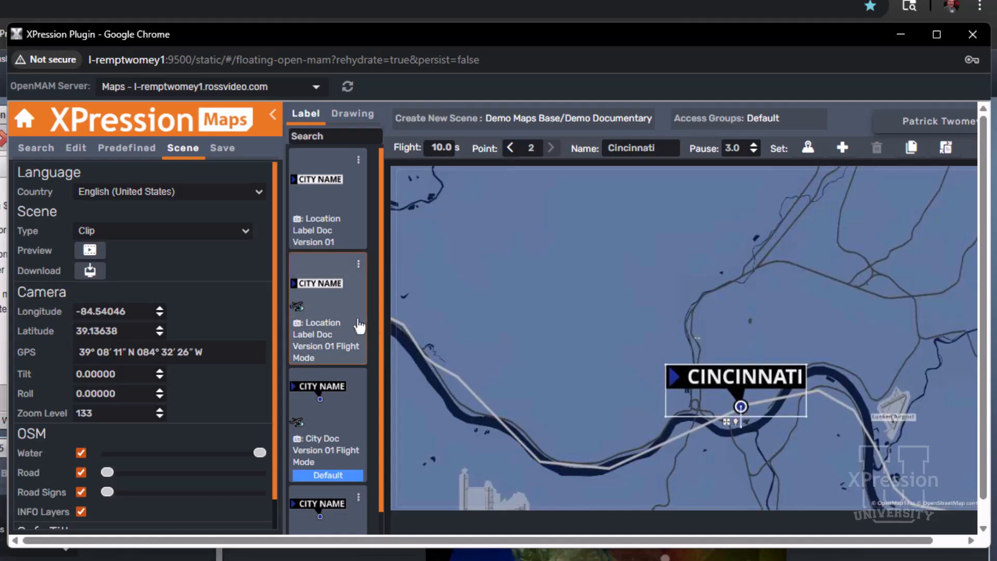
pyautogui.moveTo(277, 329); pyautogui.dragTo(275, 430)
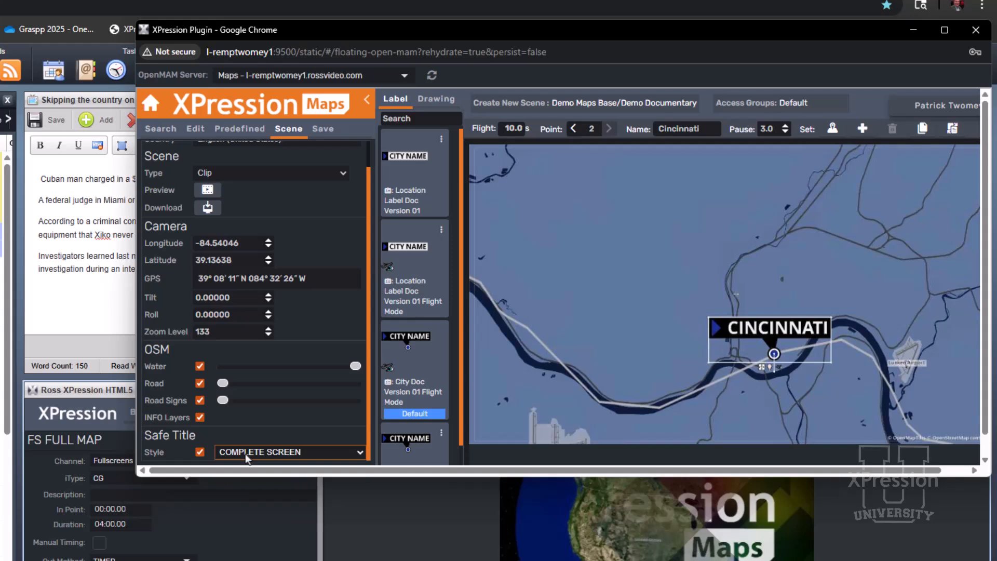
pyautogui.click(209, 474)
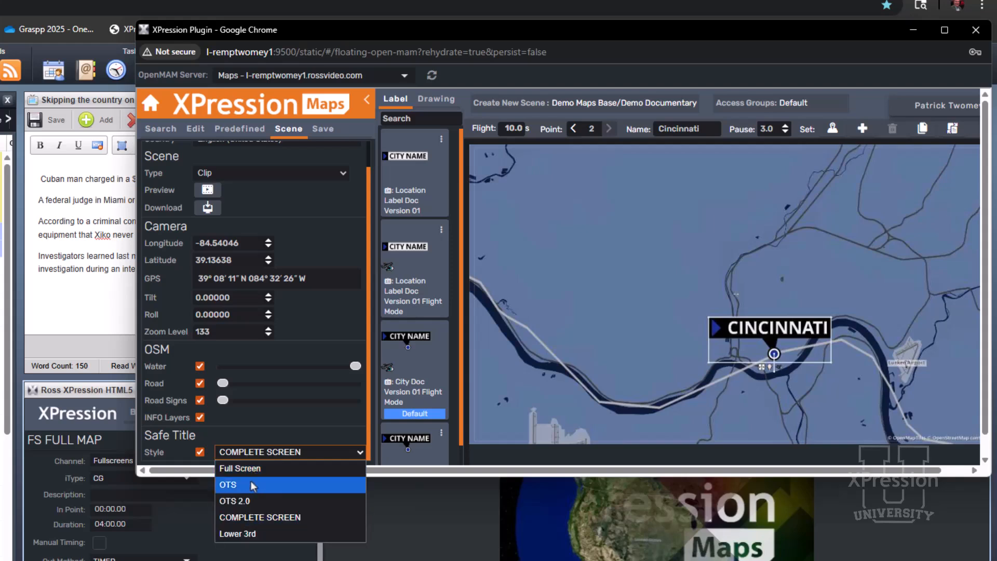
pyautogui.click(251, 475)
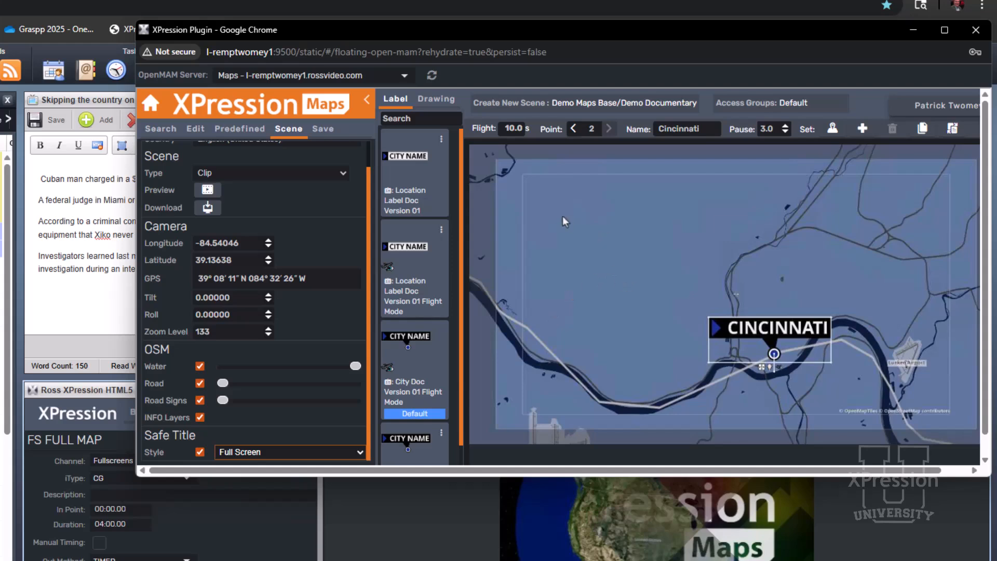
pyautogui.click(331, 452)
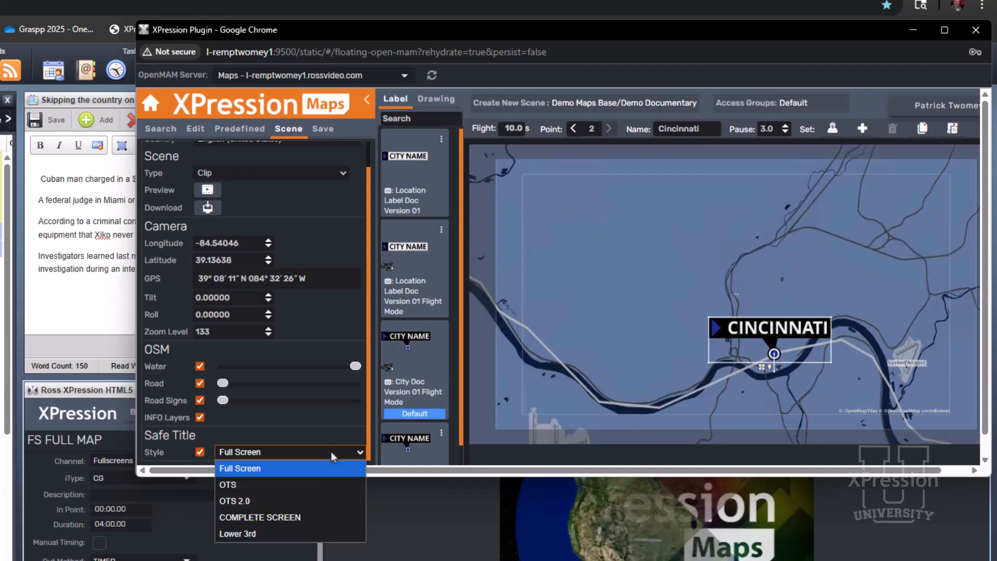
pyautogui.click(316, 535)
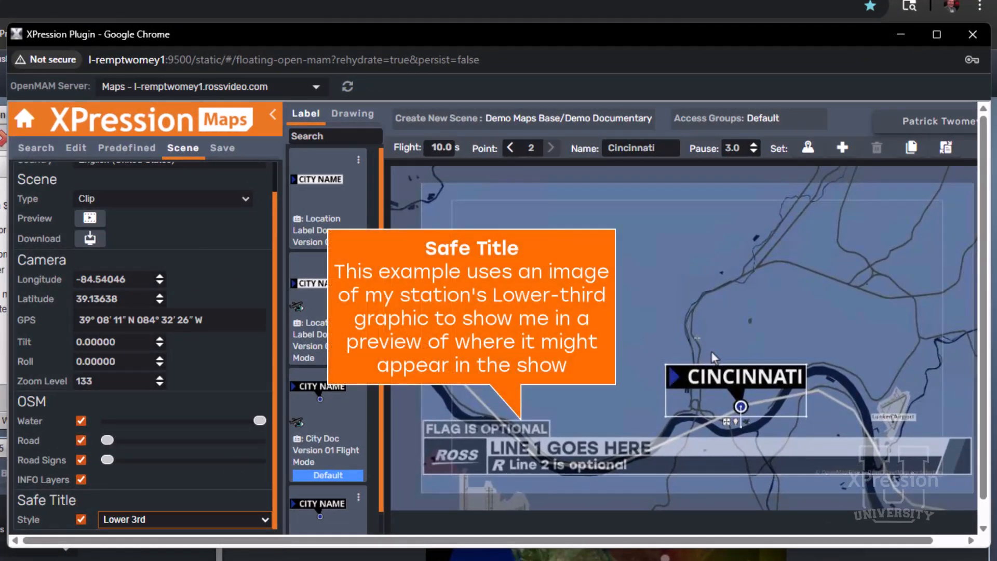
# Reposition the map so the Cincinnati label is centred above the lower-third graphic, and set point 2
pyautogui.moveTo(722, 345); pyautogui.dragTo(660, 276)
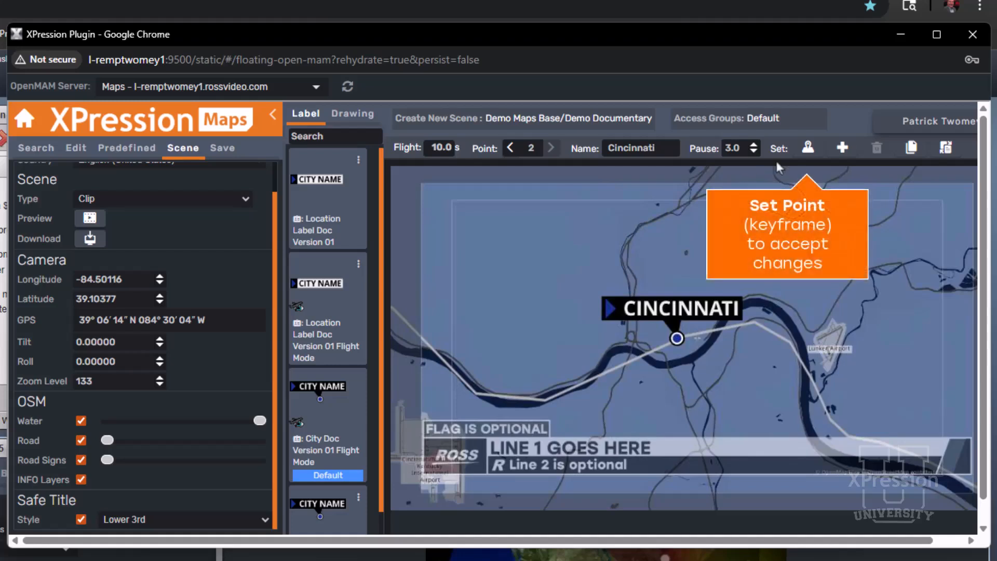
pyautogui.click(806, 149)
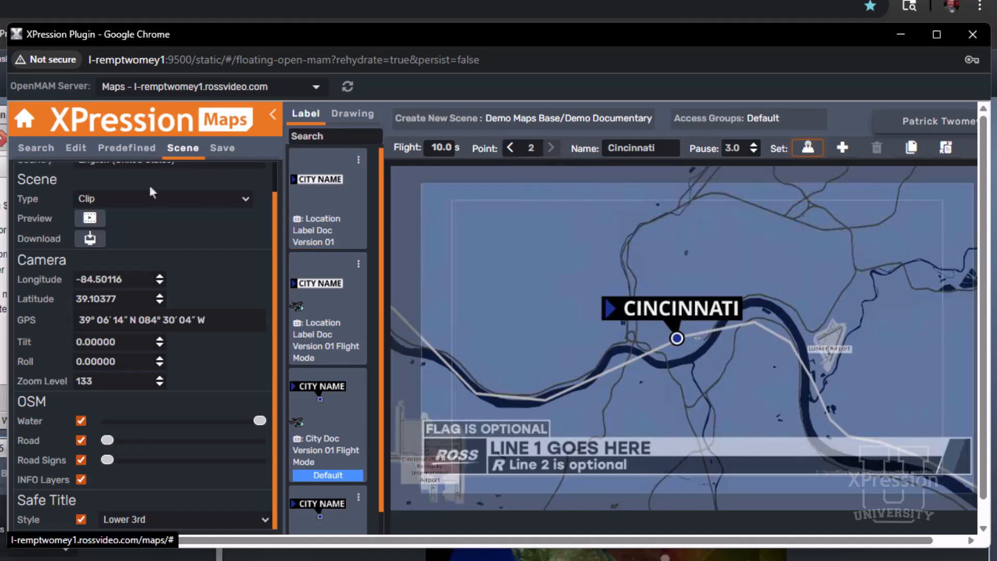
# Preview the clip of the Cincinnati flight and add a third point to the scene
pyautogui.click(89, 218)
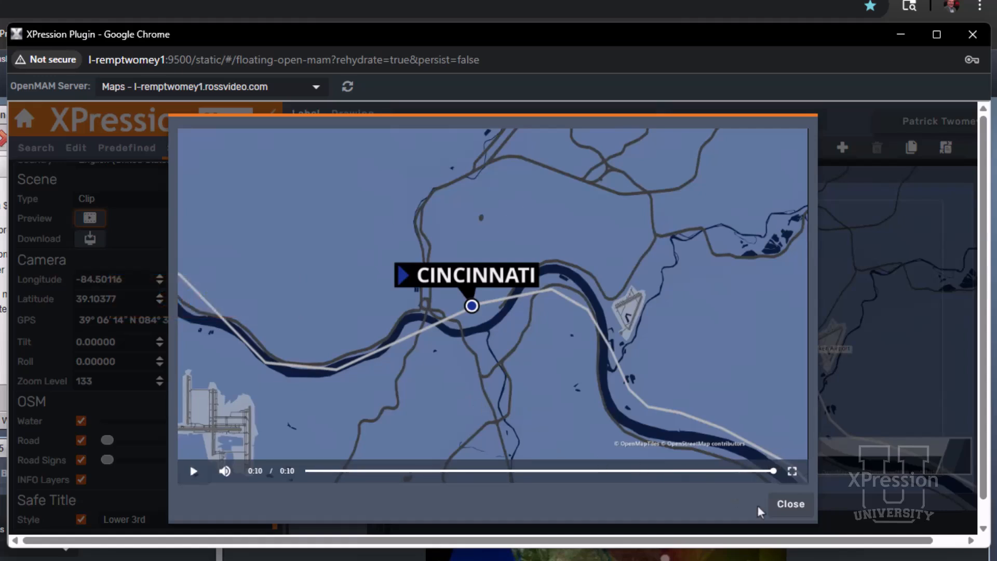
pyautogui.click(789, 509)
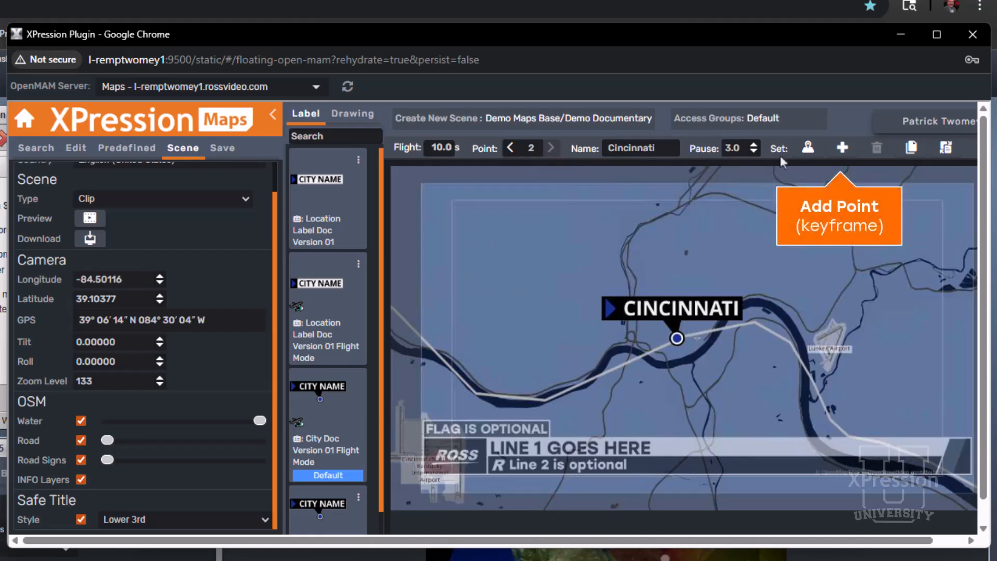
pyautogui.click(842, 149)
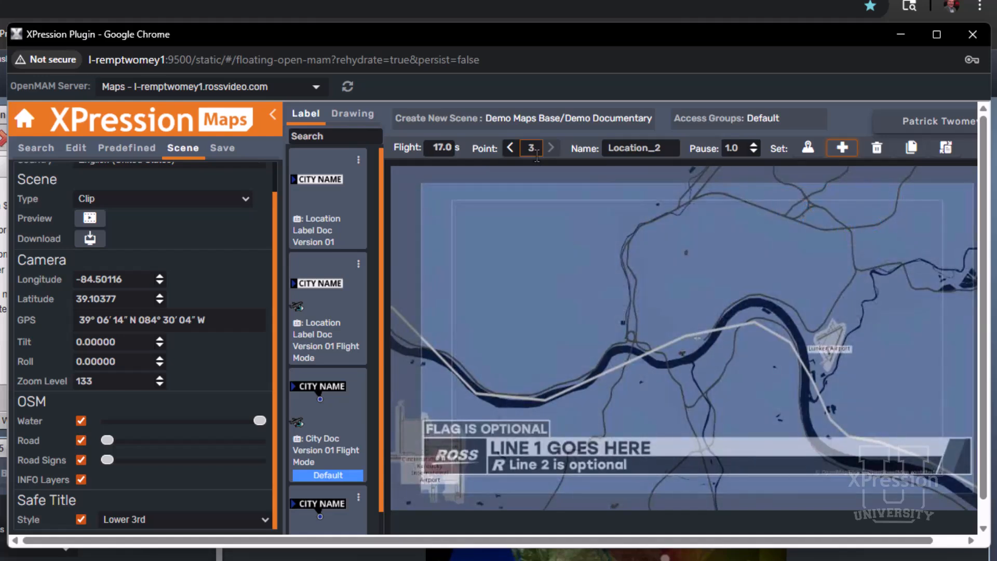
# Search the map locations for "COLUMBUS oh" to bring the third point's view to Columbus, Ohio
pyautogui.scroll(1, 176, 201)
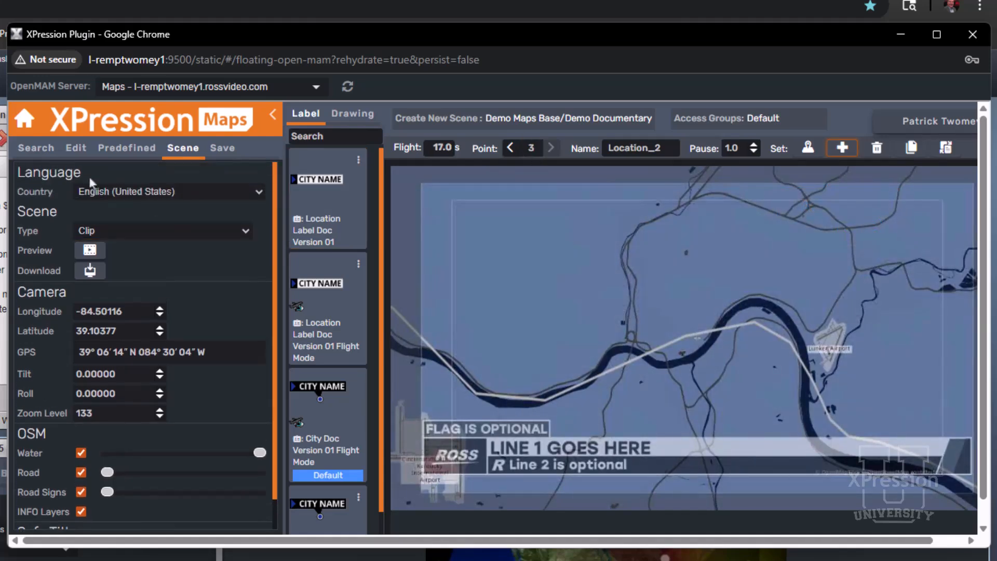
pyautogui.click(49, 153)
pyautogui.doubleClick(52, 192)
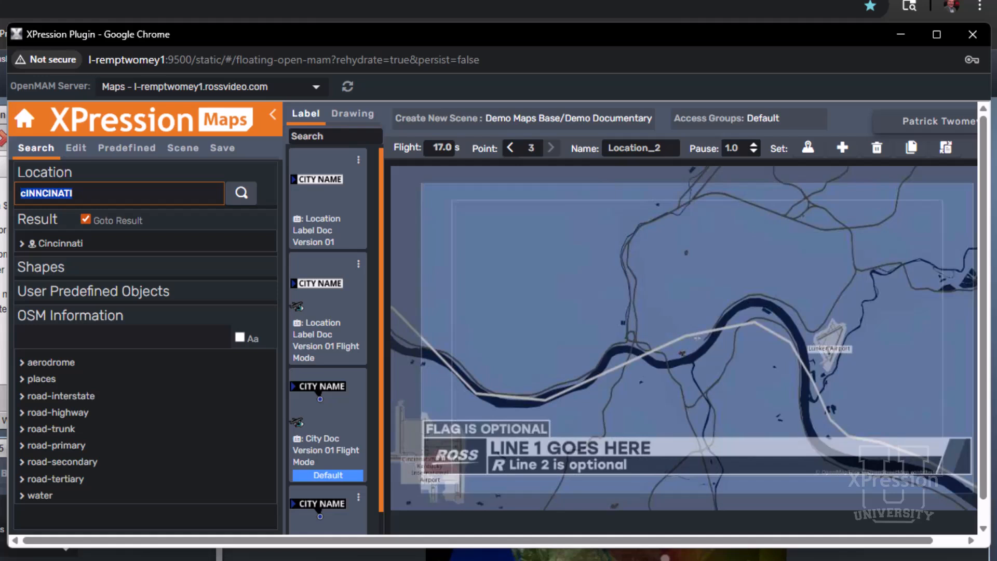
pyautogui.write('COLUM')
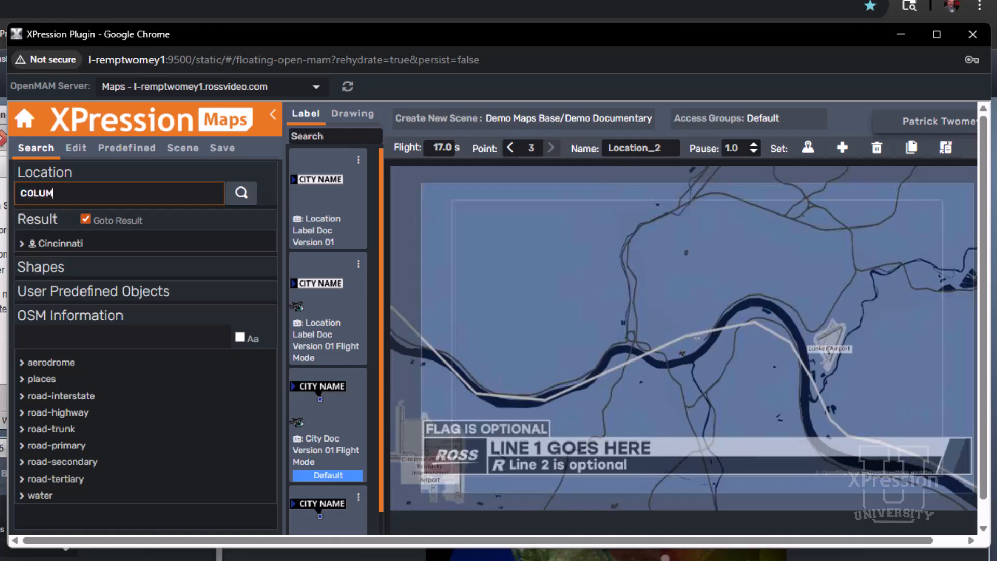
pyautogui.write('BUS oh')
pyautogui.press('Return')
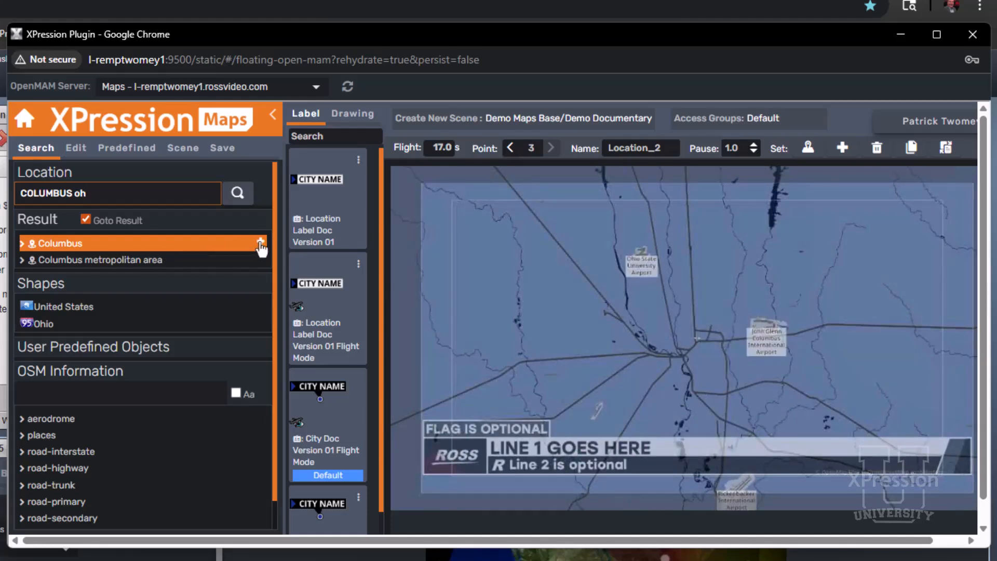
# Label Columbus from its search result, apply the City Doc Version 01 style to the label, and set point 3
pyautogui.click(261, 243)
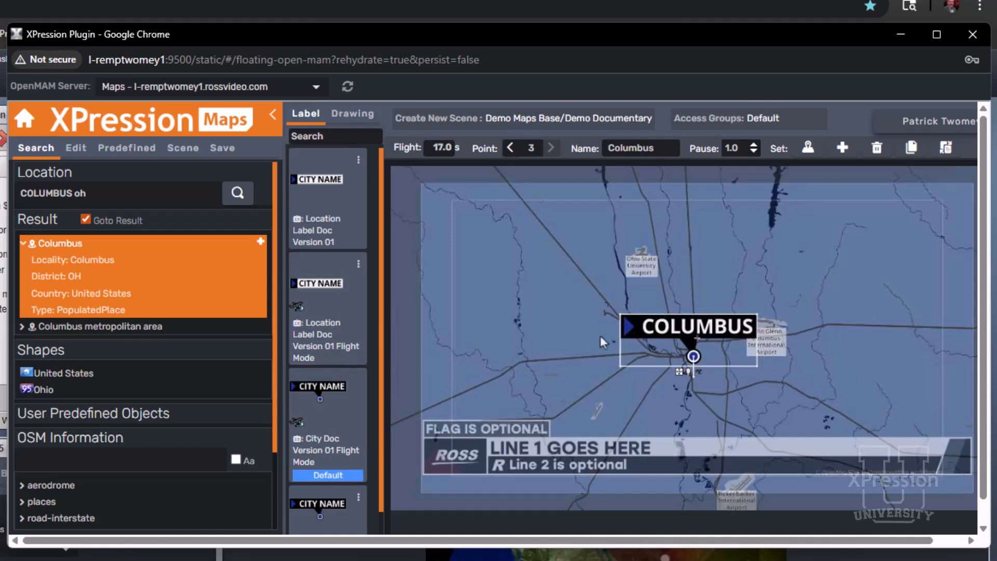
pyautogui.scroll(-3, 320, 395)
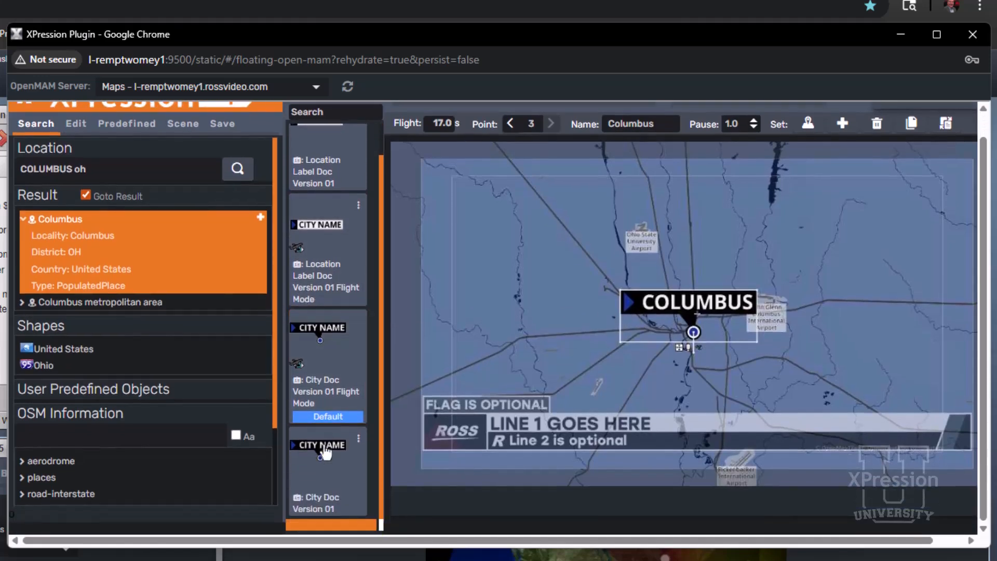
pyautogui.moveTo(325, 453); pyautogui.dragTo(662, 307)
pyautogui.click(808, 125)
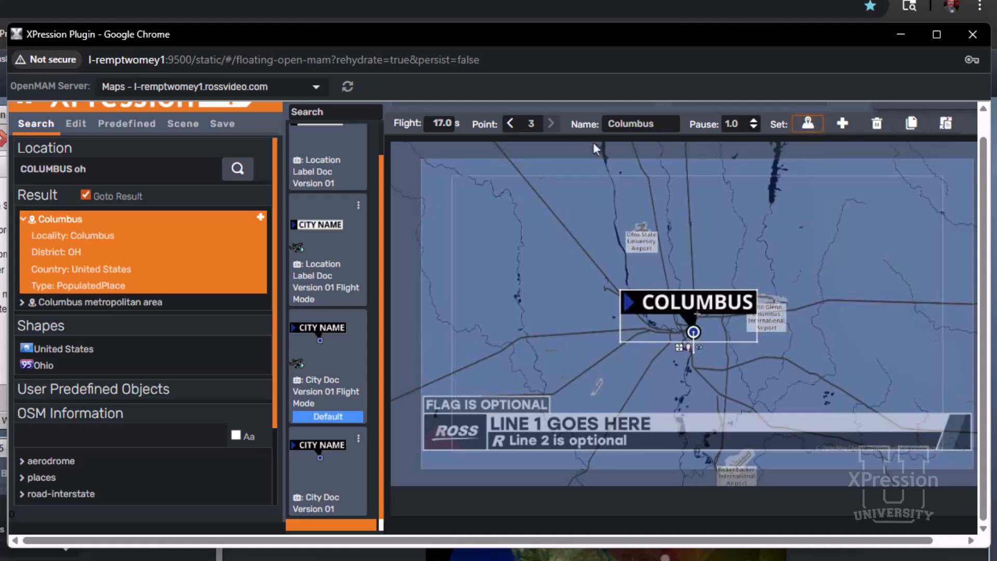
# Step back and forth through the Start, Cincinnati and Columbus points to check their map views
pyautogui.click(511, 125)
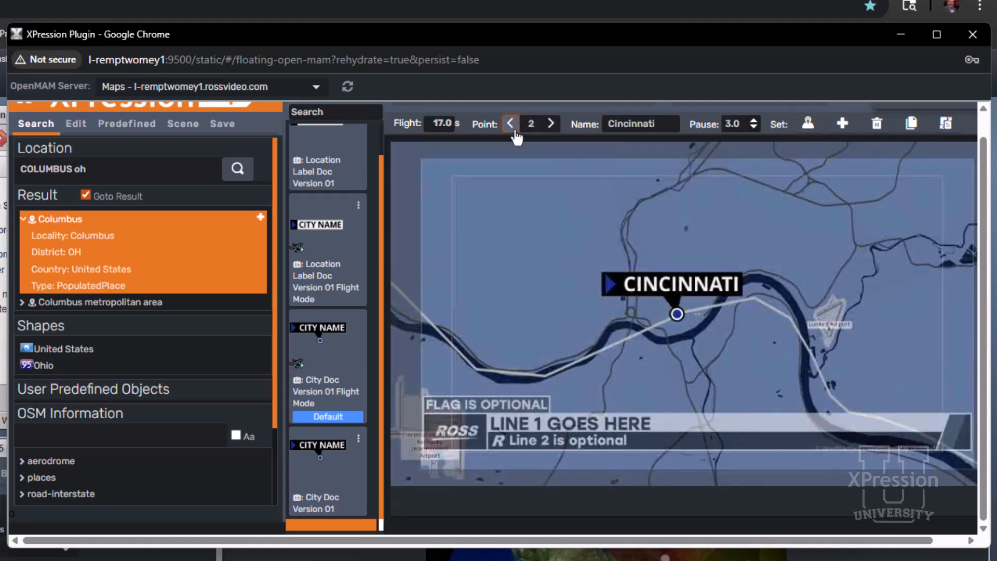
pyautogui.click(511, 125)
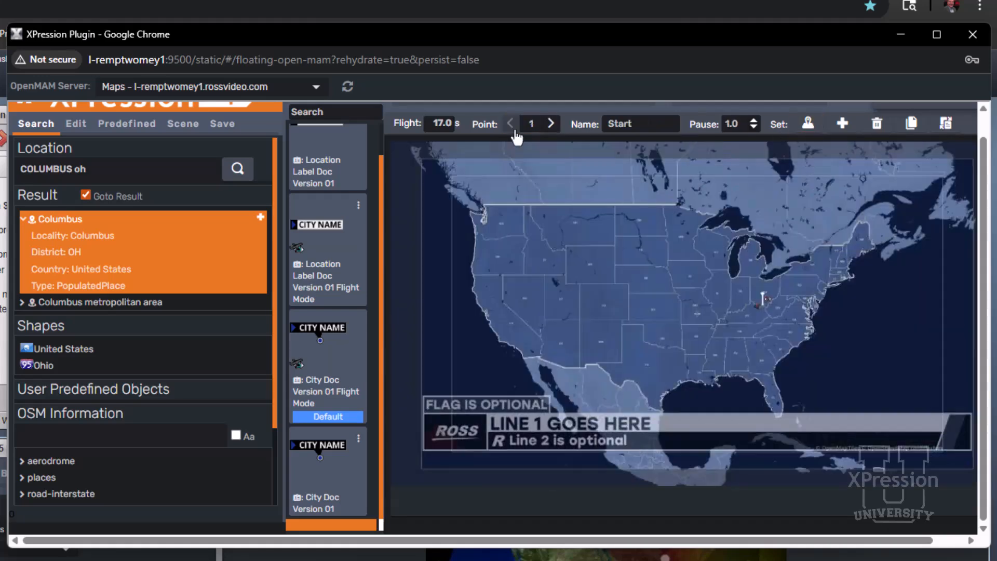
pyautogui.click(551, 125)
pyautogui.click(551, 124)
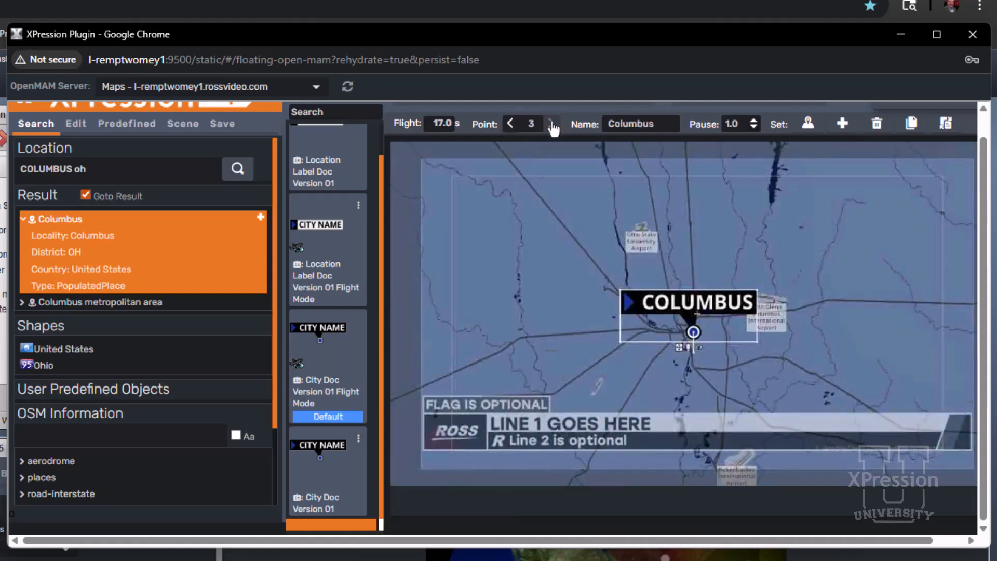
pyautogui.click(510, 125)
pyautogui.click(510, 124)
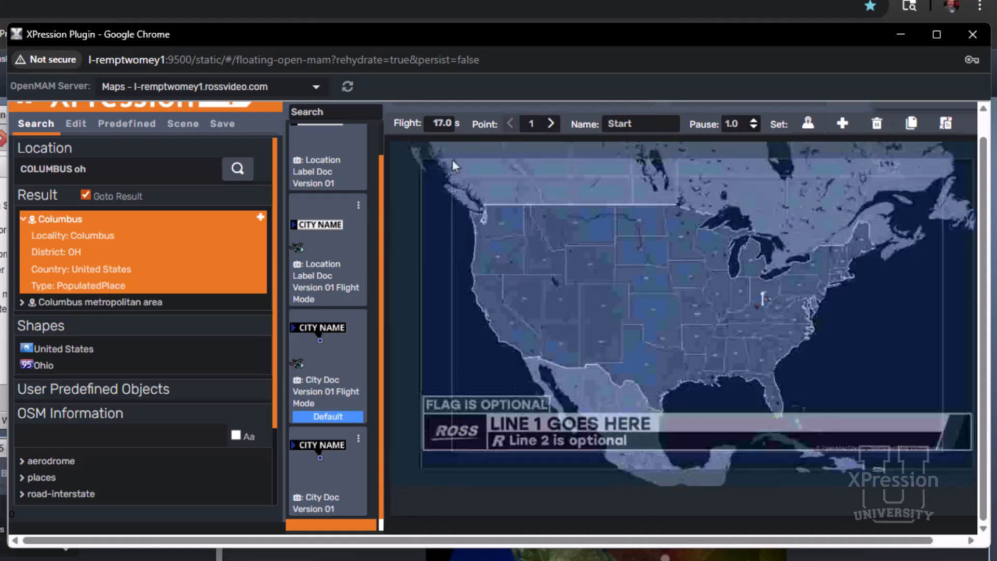
# Preview the clip of the whole flight from Start through Cincinnati to Columbus
pyautogui.click(190, 125)
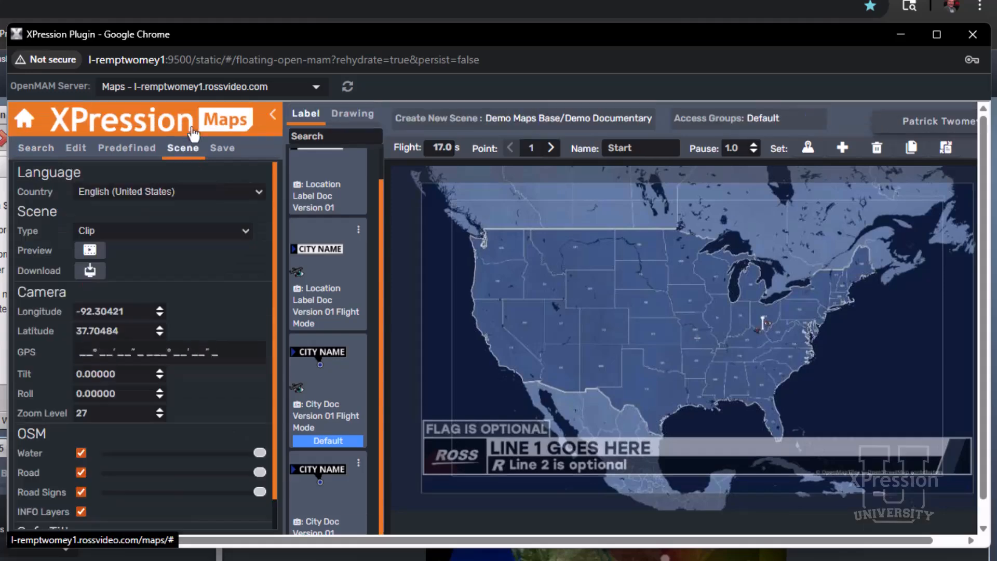
pyautogui.click(93, 251)
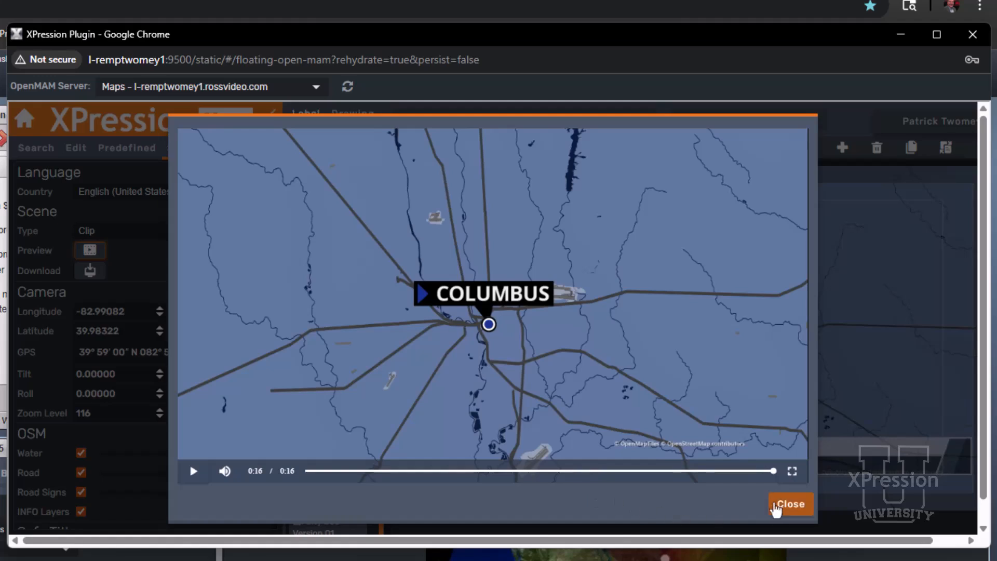
pyautogui.click(783, 507)
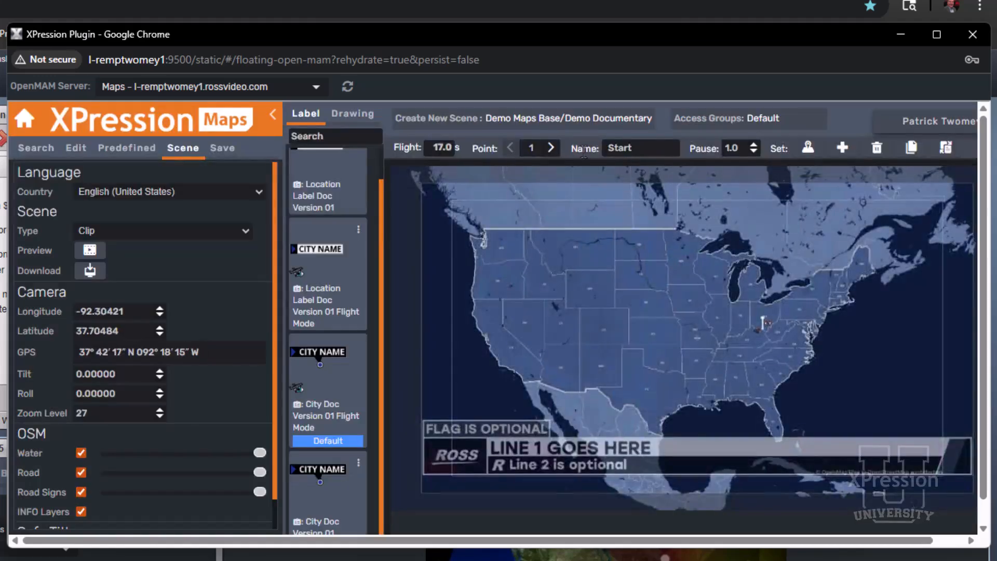
# Set the pause at the Cincinnati point to 2.0 seconds and add a fourth point after Columbus
pyautogui.click(551, 147)
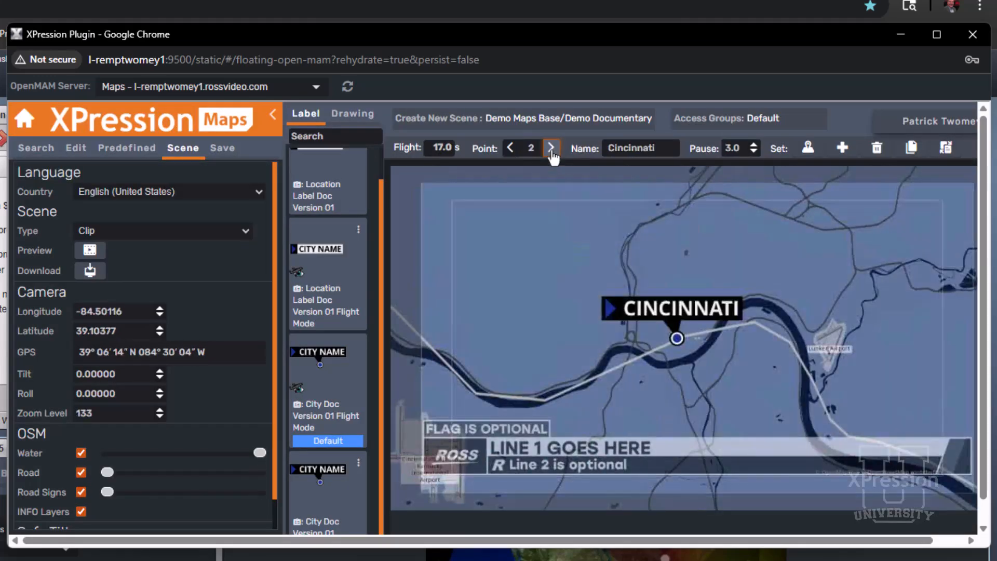
pyautogui.click(753, 151)
pyautogui.click(551, 147)
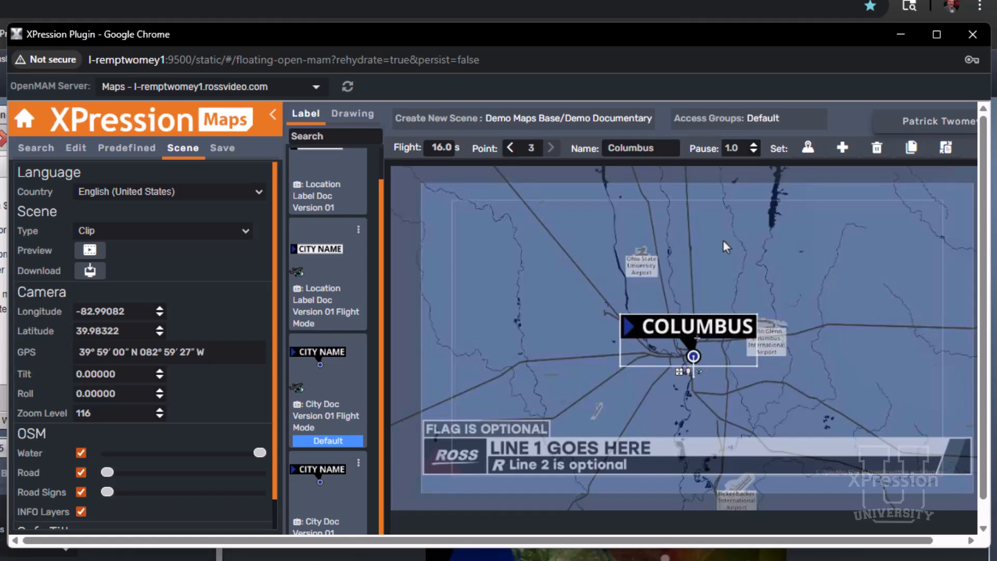
pyautogui.click(841, 149)
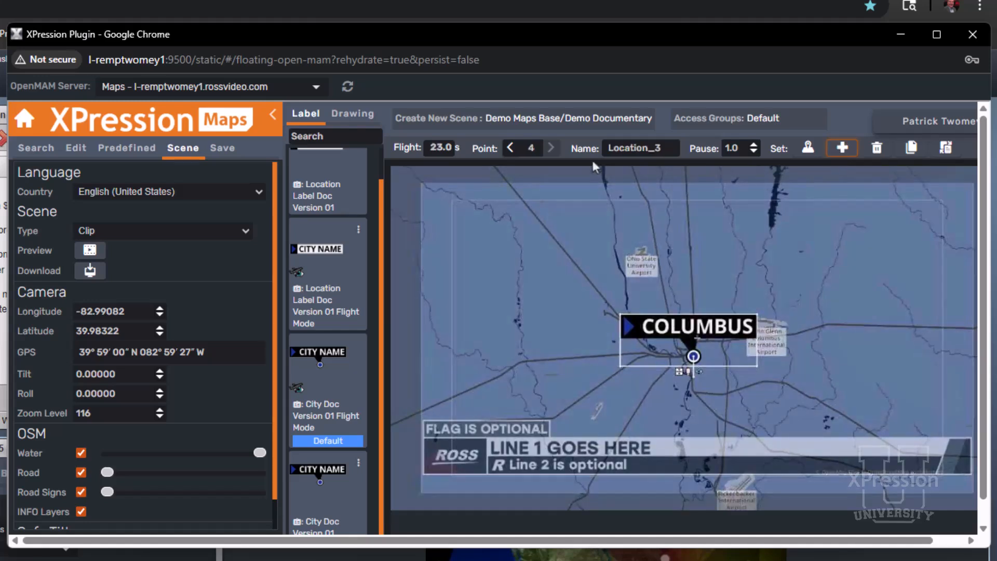
# Copy the Cincinnati point 2 and paste it at point 4, after Columbus
pyautogui.click(514, 150)
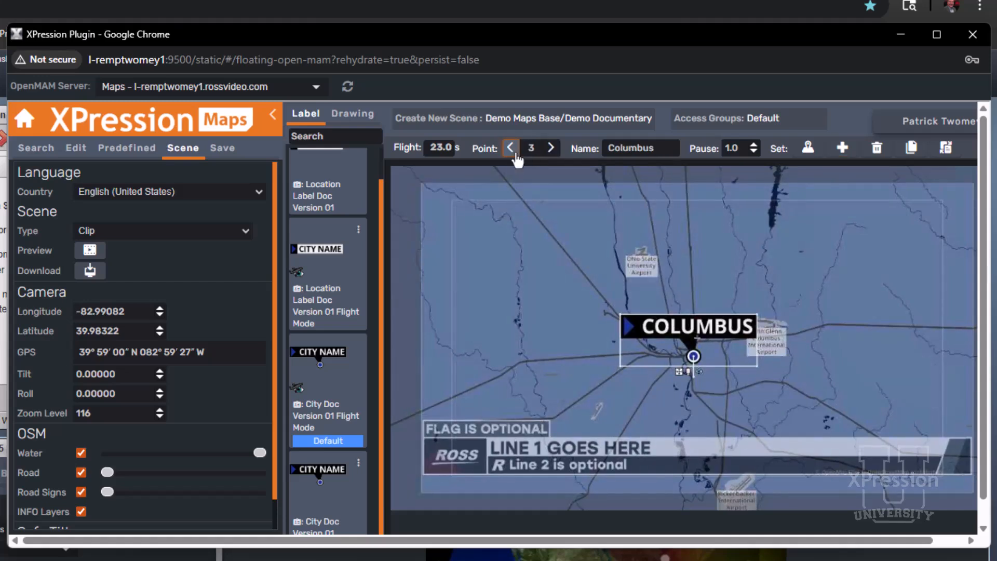
pyautogui.click(514, 149)
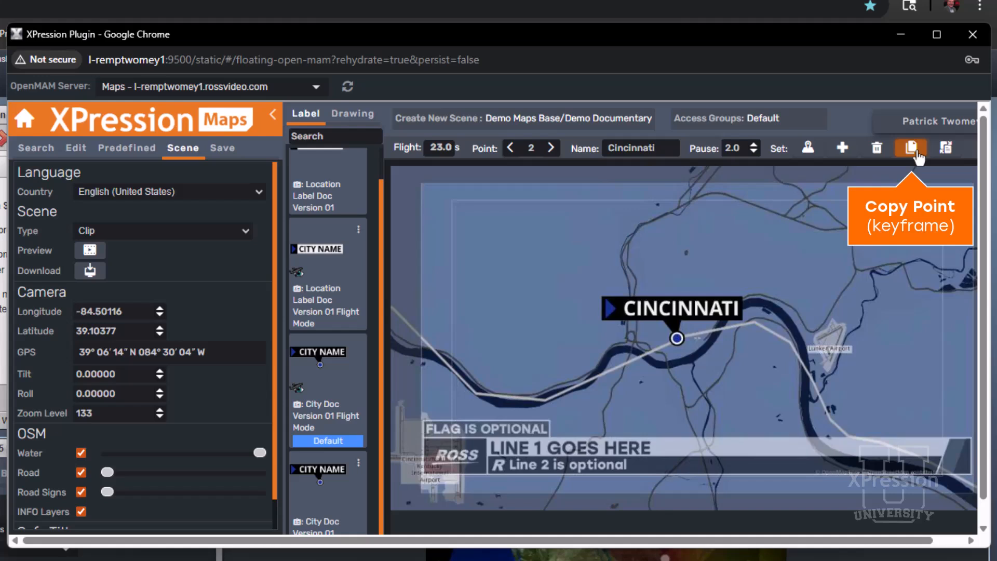
pyautogui.click(553, 149)
pyautogui.click(552, 149)
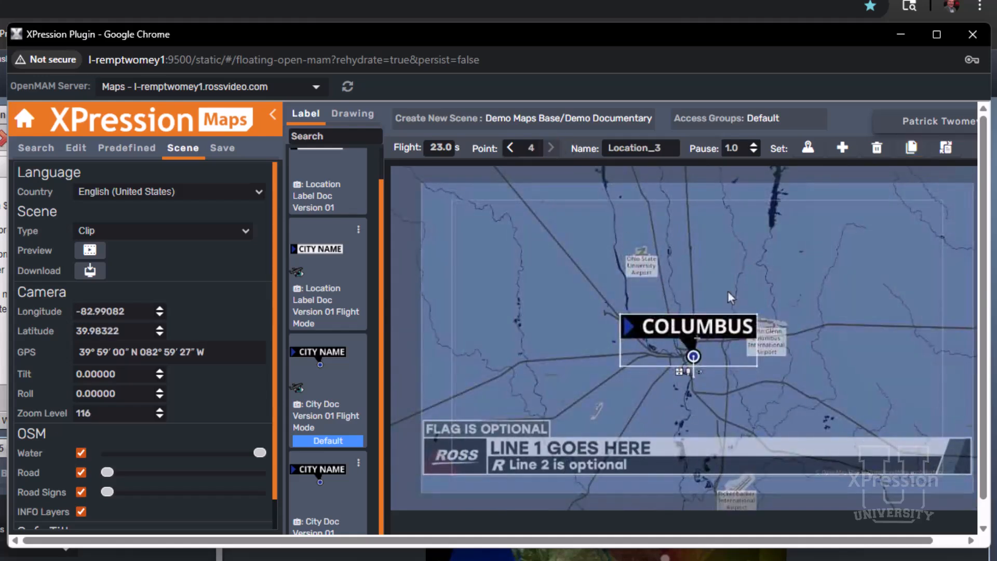
pyautogui.click(944, 149)
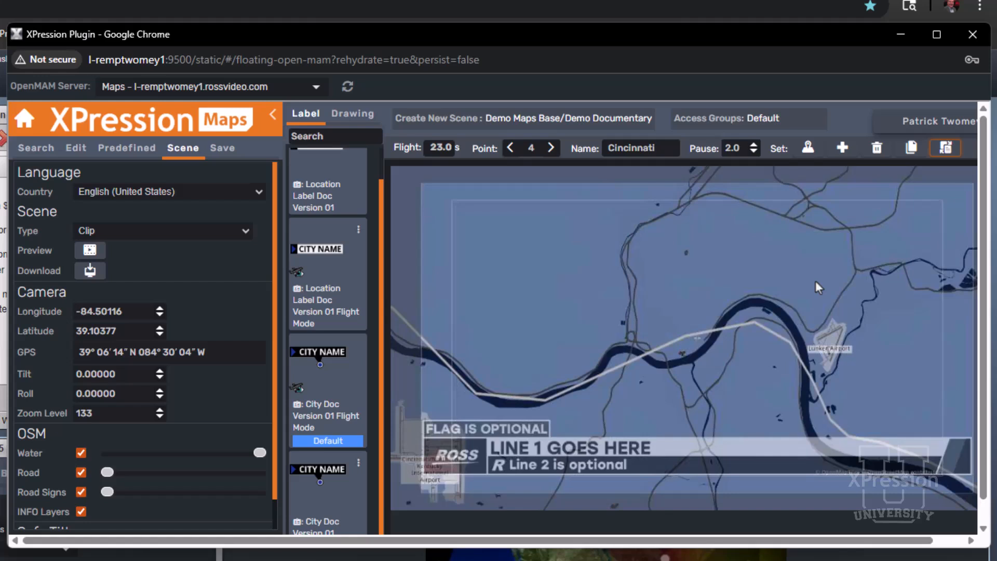
# Delete the original Cincinnati point 2 so the flight goes directly from Start to Columbus
pyautogui.click(508, 150)
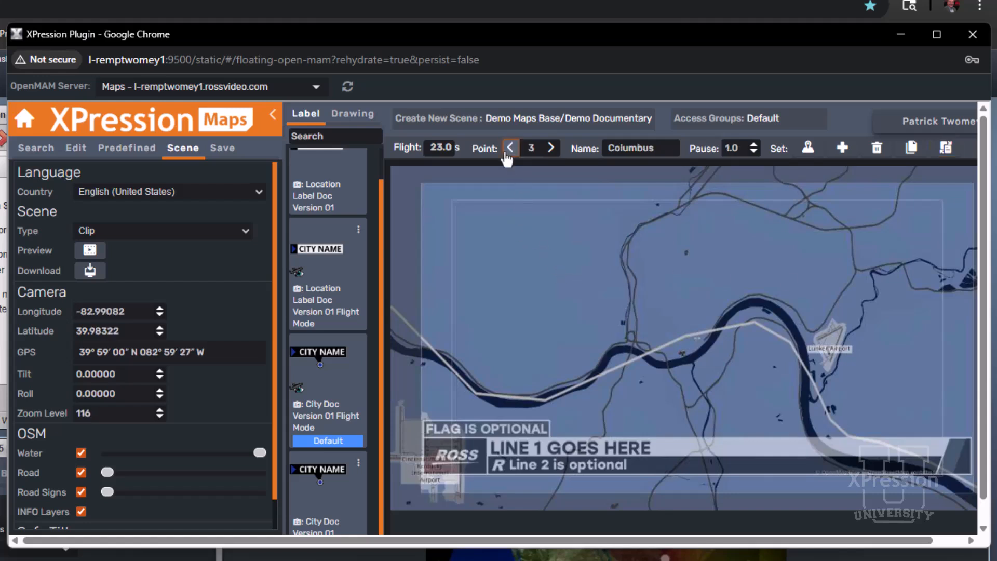
pyautogui.click(509, 149)
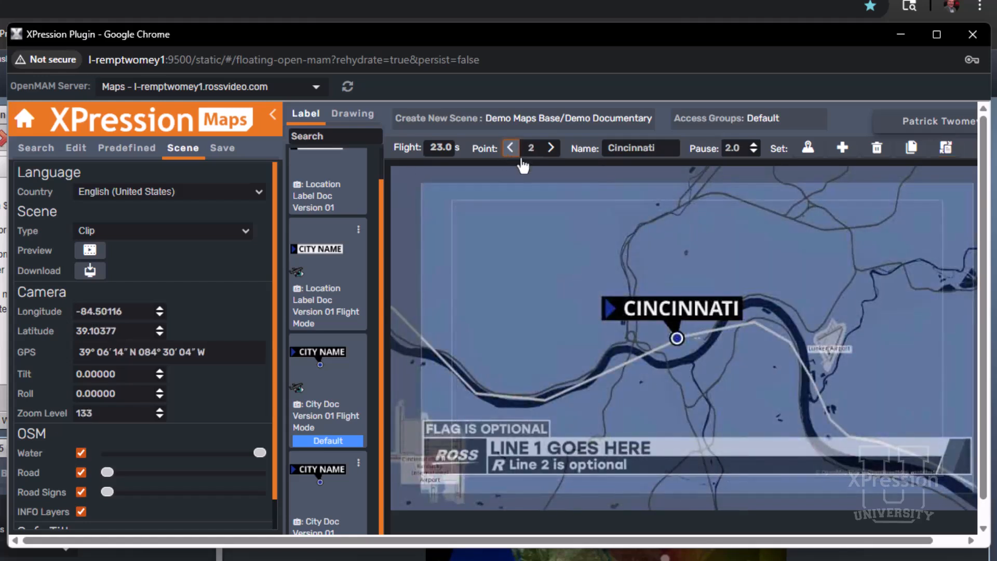
pyautogui.click(875, 151)
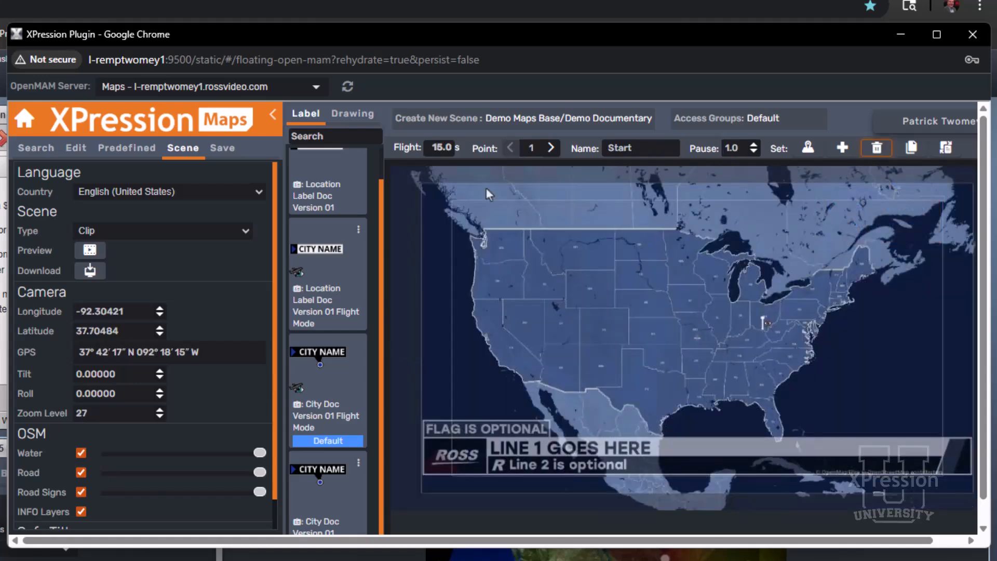
# Delete the spare last point that follows the pasted Cincinnati point
pyautogui.click(549, 149)
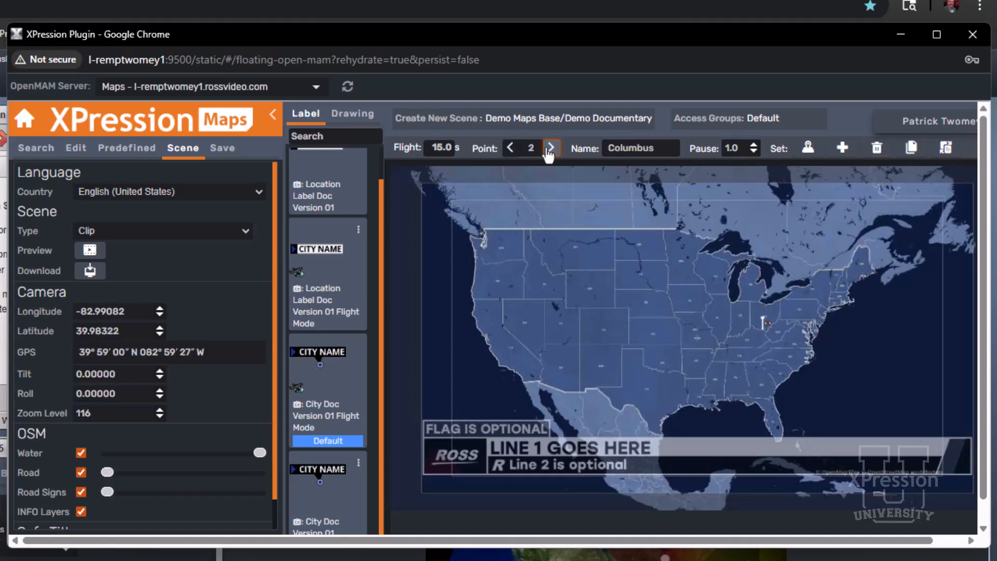
pyautogui.click(550, 148)
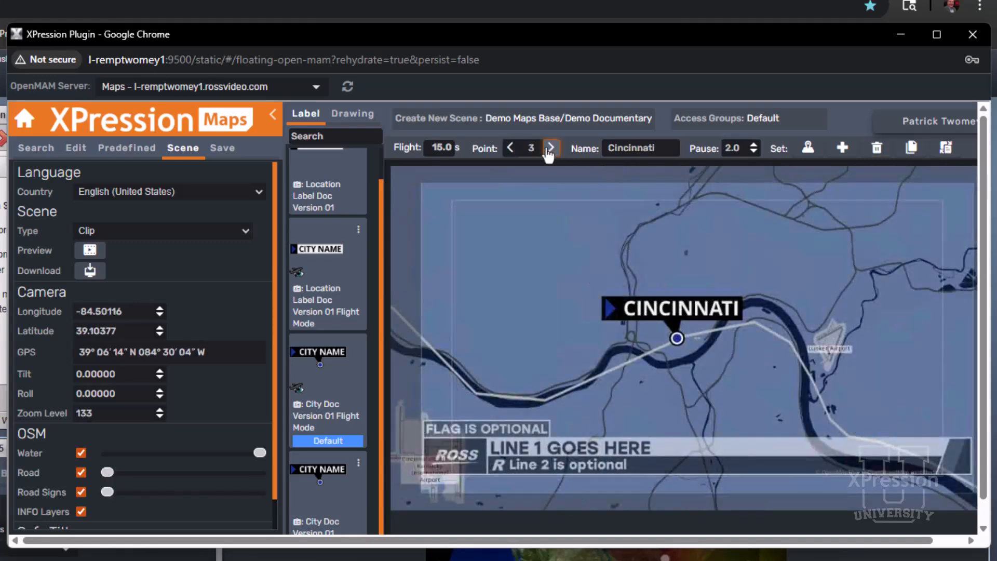
pyautogui.click(550, 148)
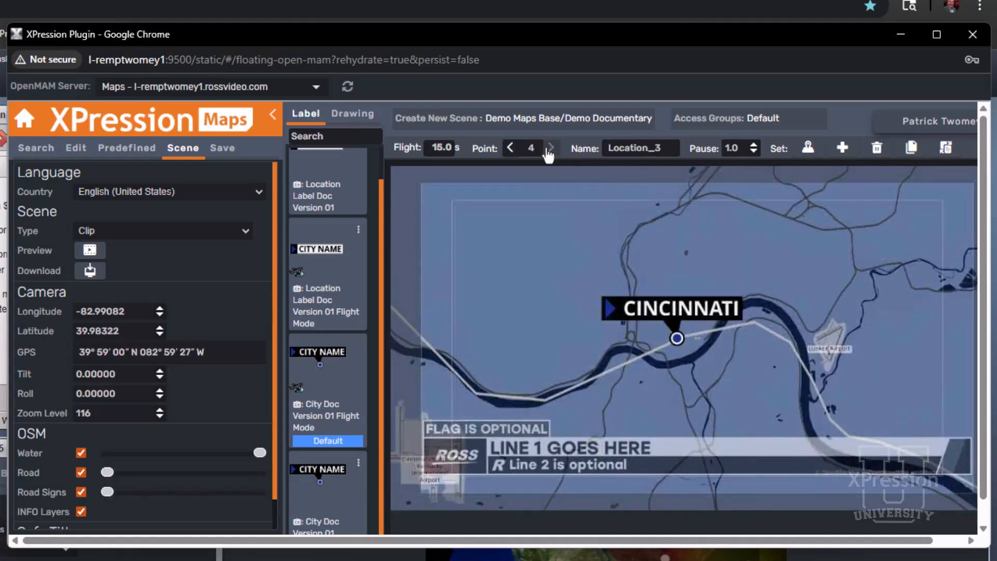
pyautogui.click(876, 150)
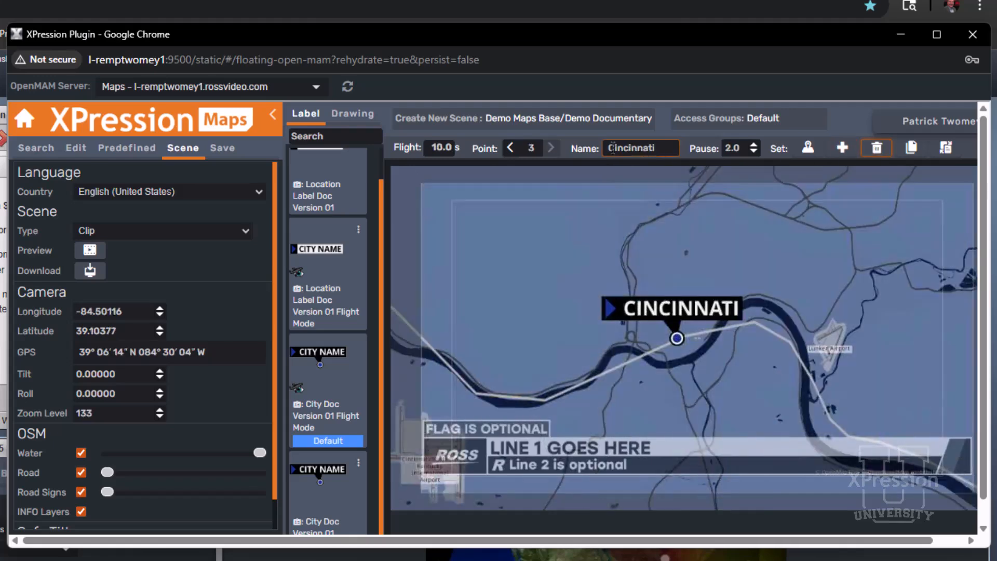
# Step through the Start, Columbus and Cincinnati points and preview the clip of the reordered flight
pyautogui.click(509, 156)
pyautogui.click(509, 155)
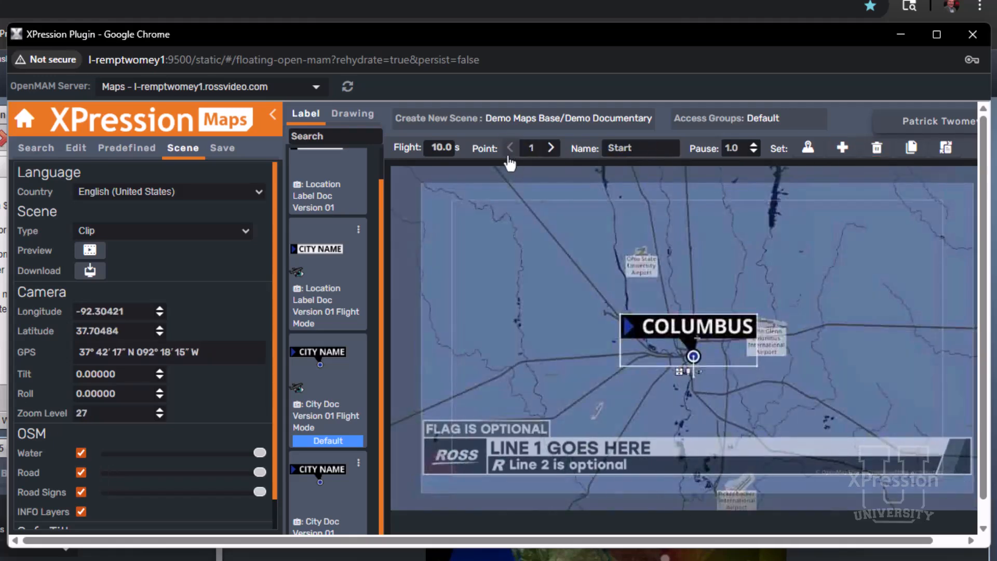
pyautogui.click(550, 150)
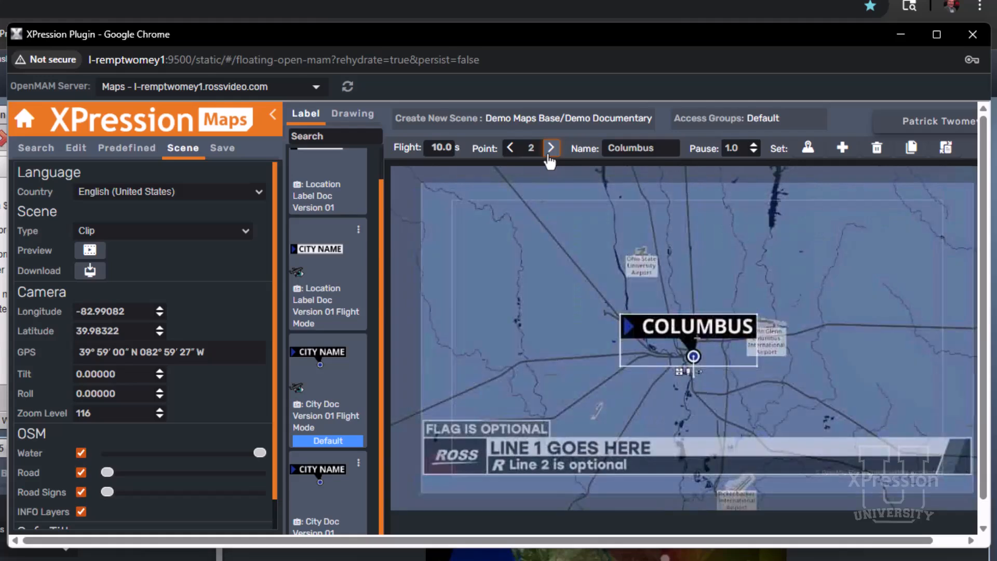
pyautogui.click(550, 150)
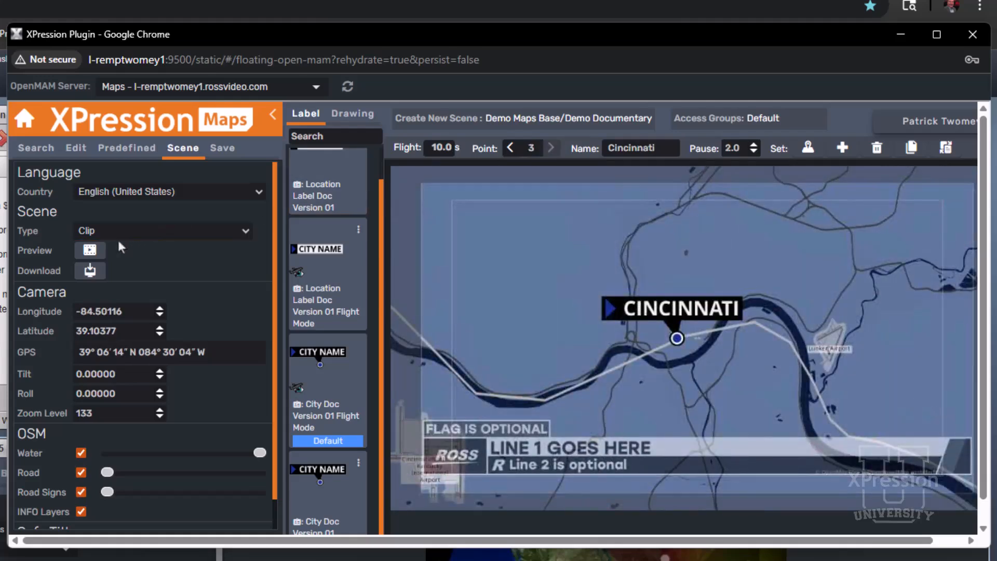
pyautogui.click(90, 252)
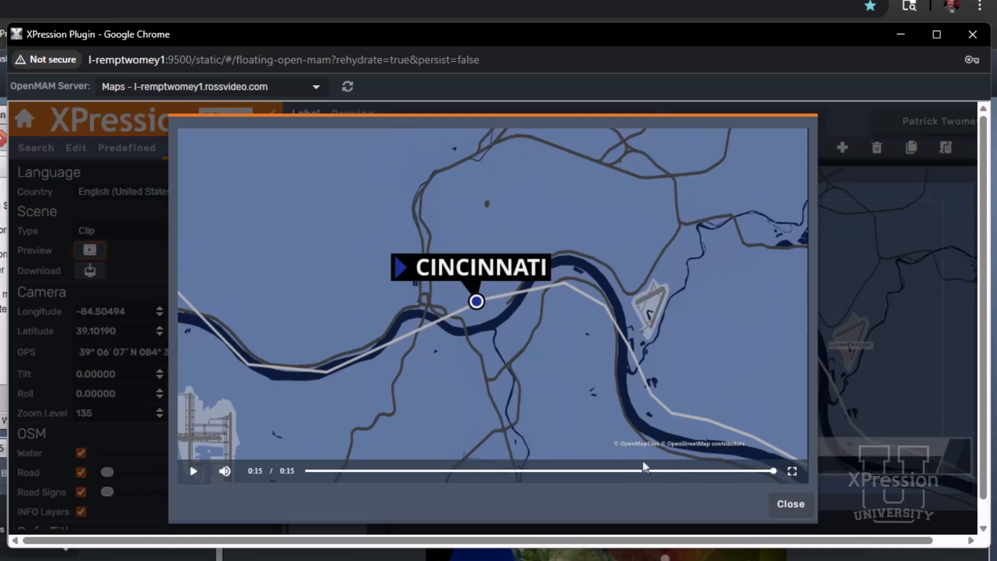
pyautogui.click(790, 505)
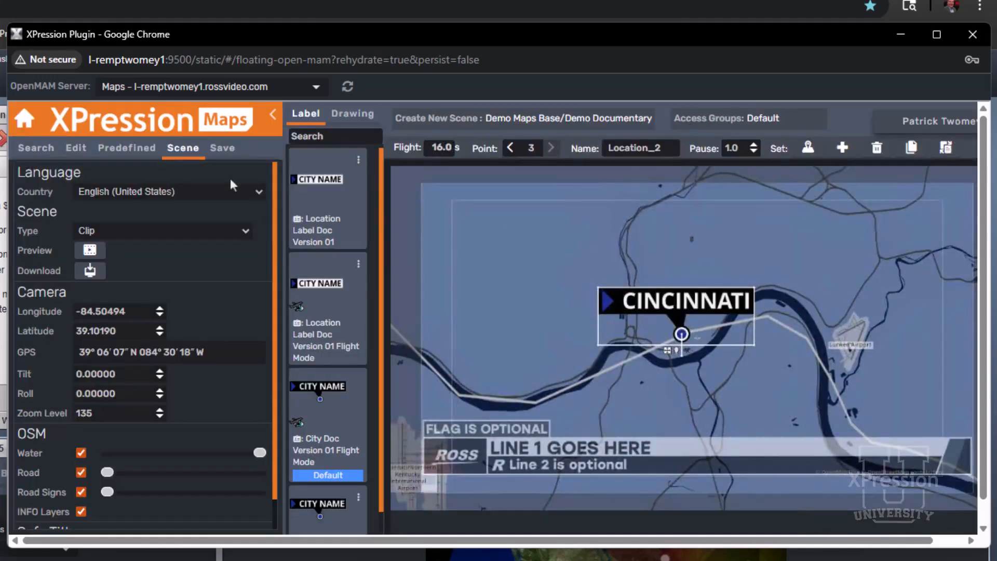
# Name the map scene "dEMO mAP bASE" in its save information
pyautogui.click(220, 151)
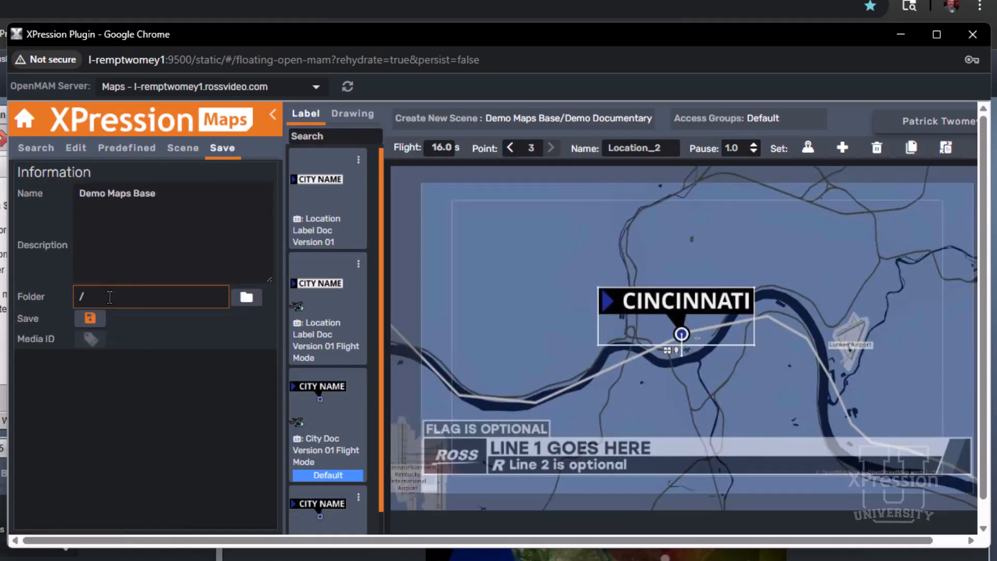
pyautogui.click(170, 198)
pyautogui.hotkey('ctrl', 'a')
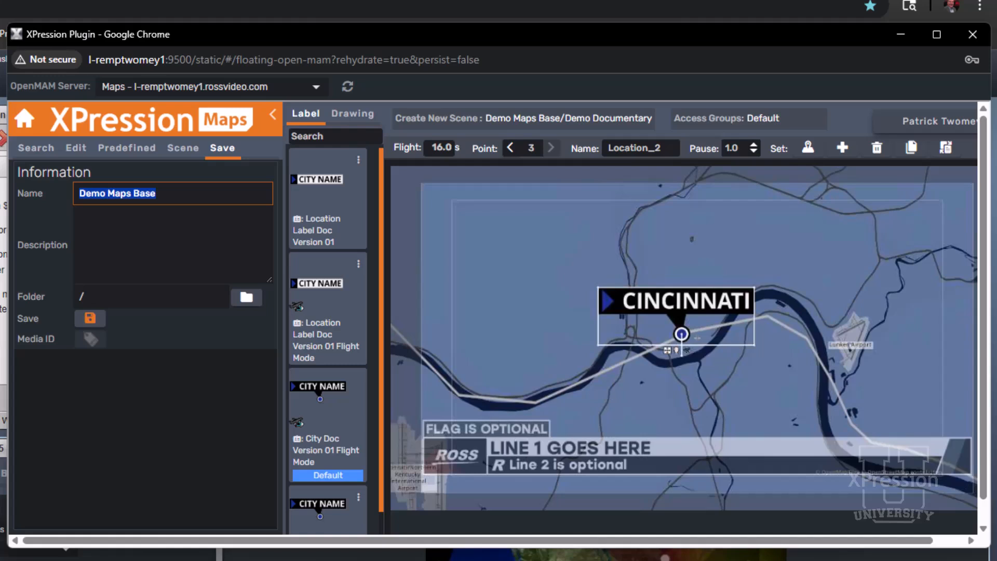
pyautogui.write('dEMO mAP')
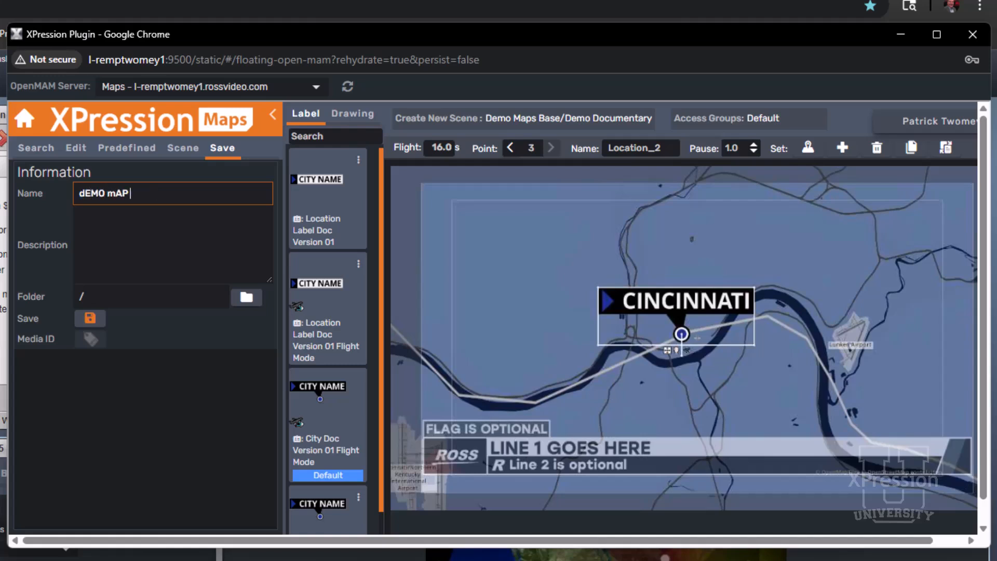
pyautogui.write(' bASE')
# Save the scene in the Morning News folder under Documentary Base
pyautogui.click(90, 318)
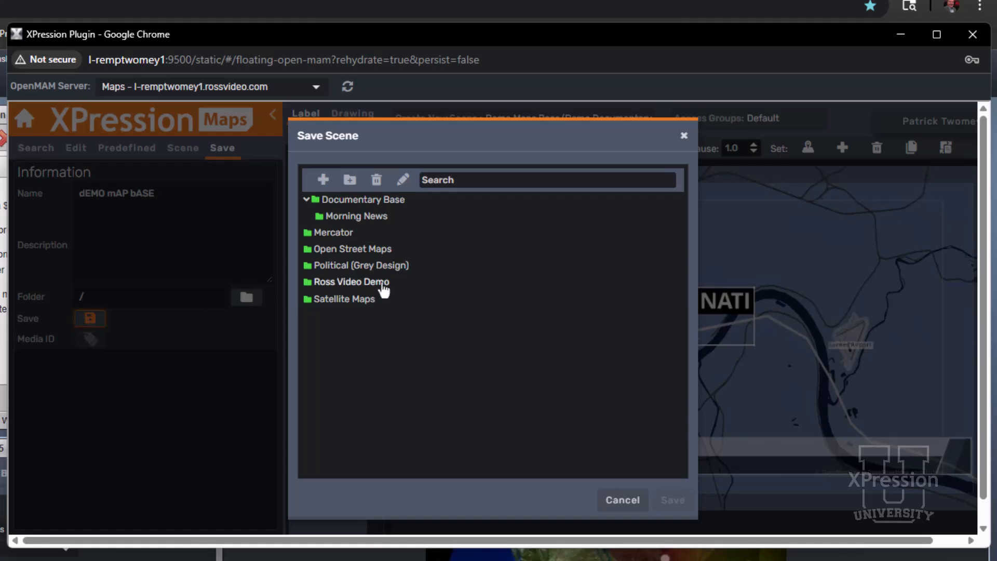
pyautogui.click(383, 217)
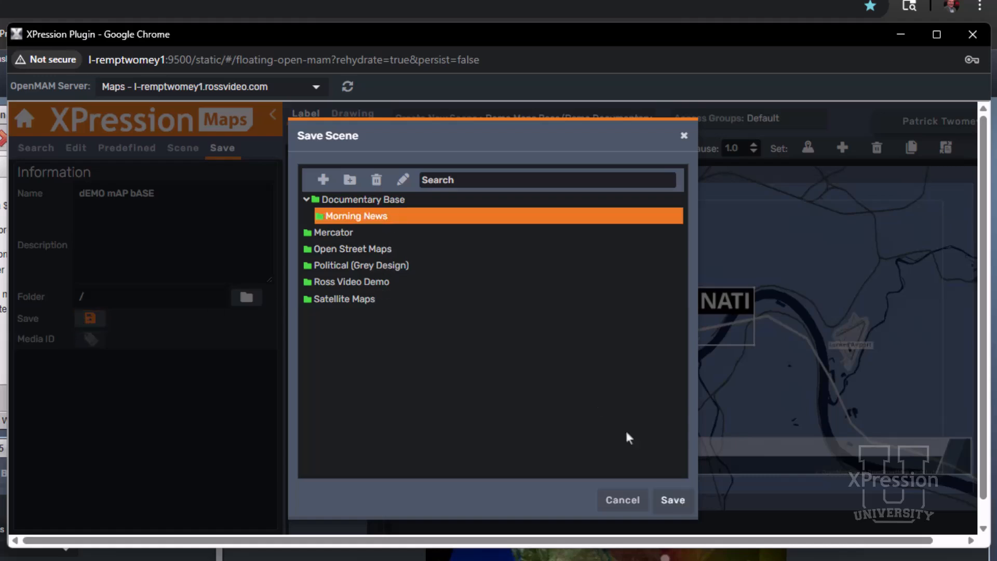
pyautogui.click(673, 498)
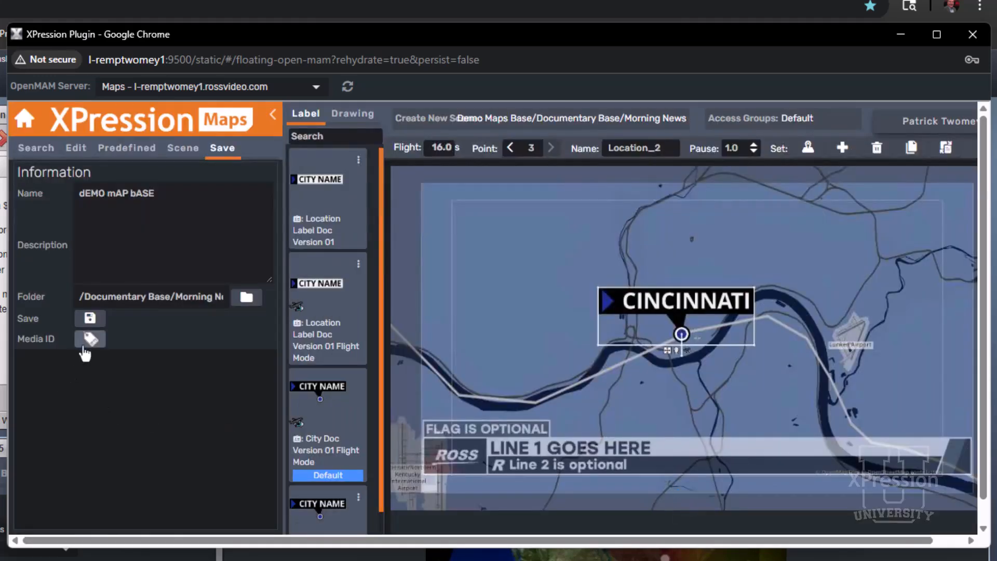
# Assign the saved scene's Media ID to the MAP field of the FS FULL MAP graphic, refresh its preview and play it from the start
pyautogui.moveTo(86, 349); pyautogui.dragTo(427, 501)
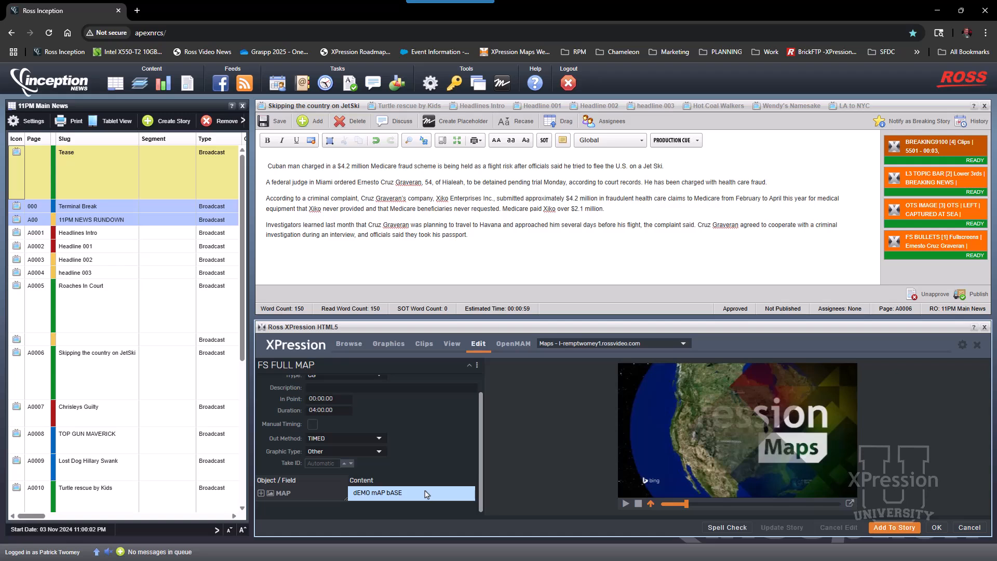
pyautogui.click(649, 506)
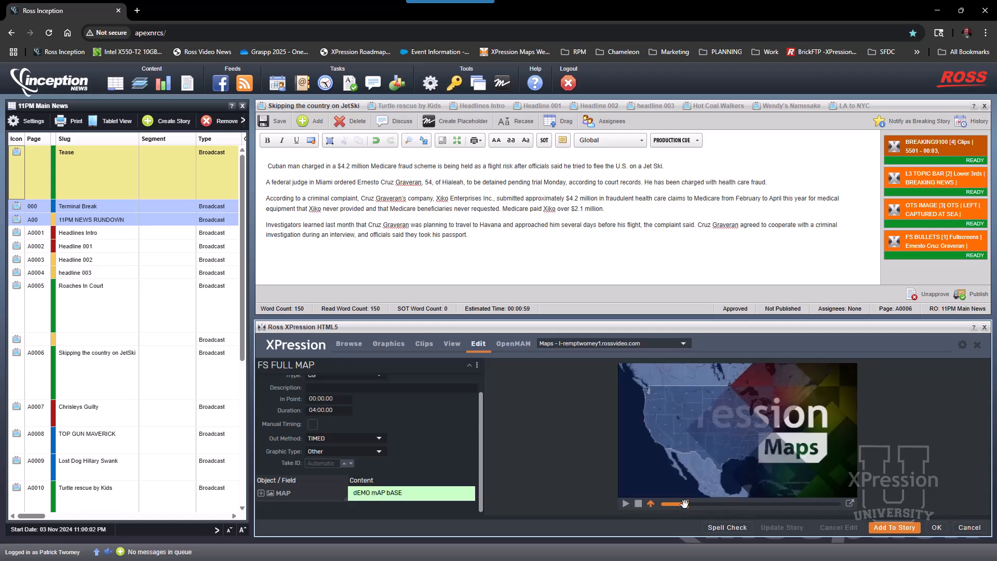
pyautogui.moveTo(684, 504); pyautogui.dragTo(661, 505)
pyautogui.click(623, 503)
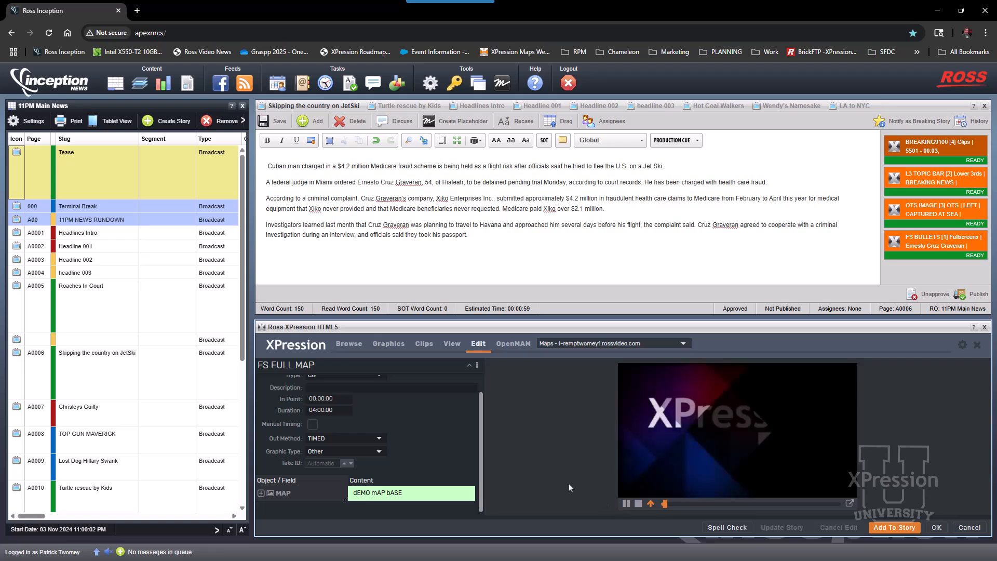